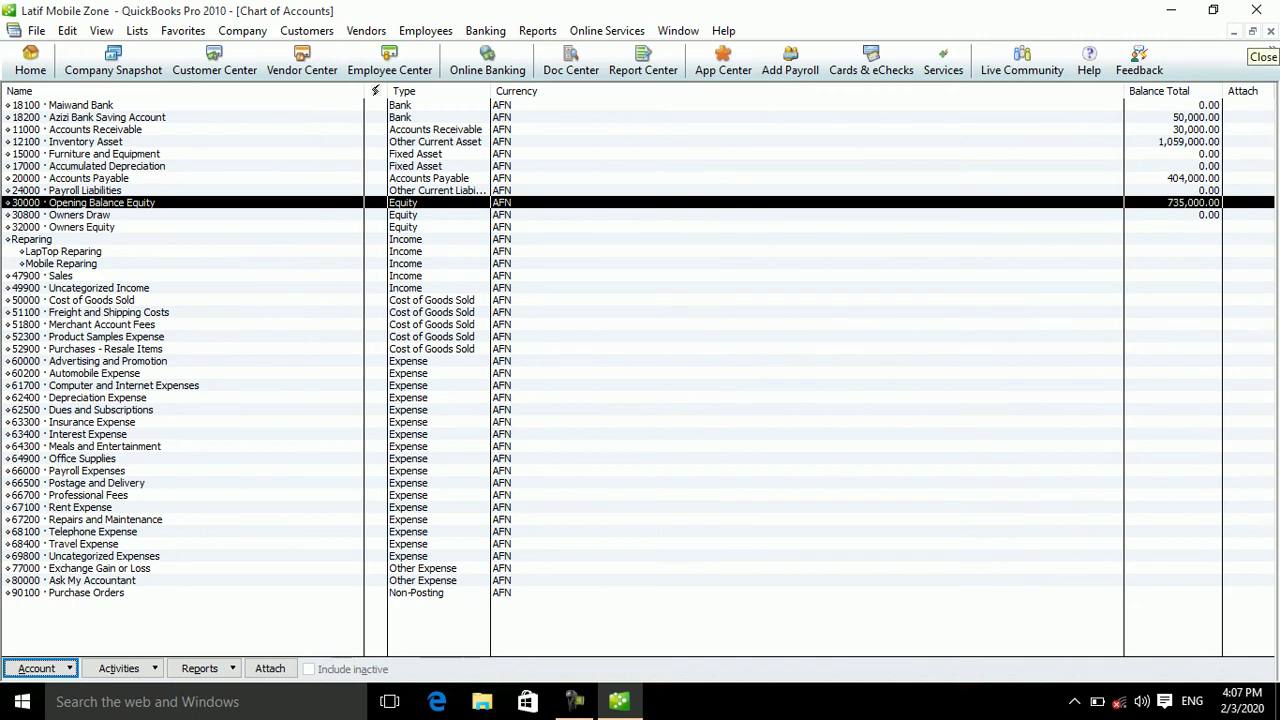
- Review the Chart of Accounts and the Item List, closing each list to return to the home page
left_click(1270, 31)
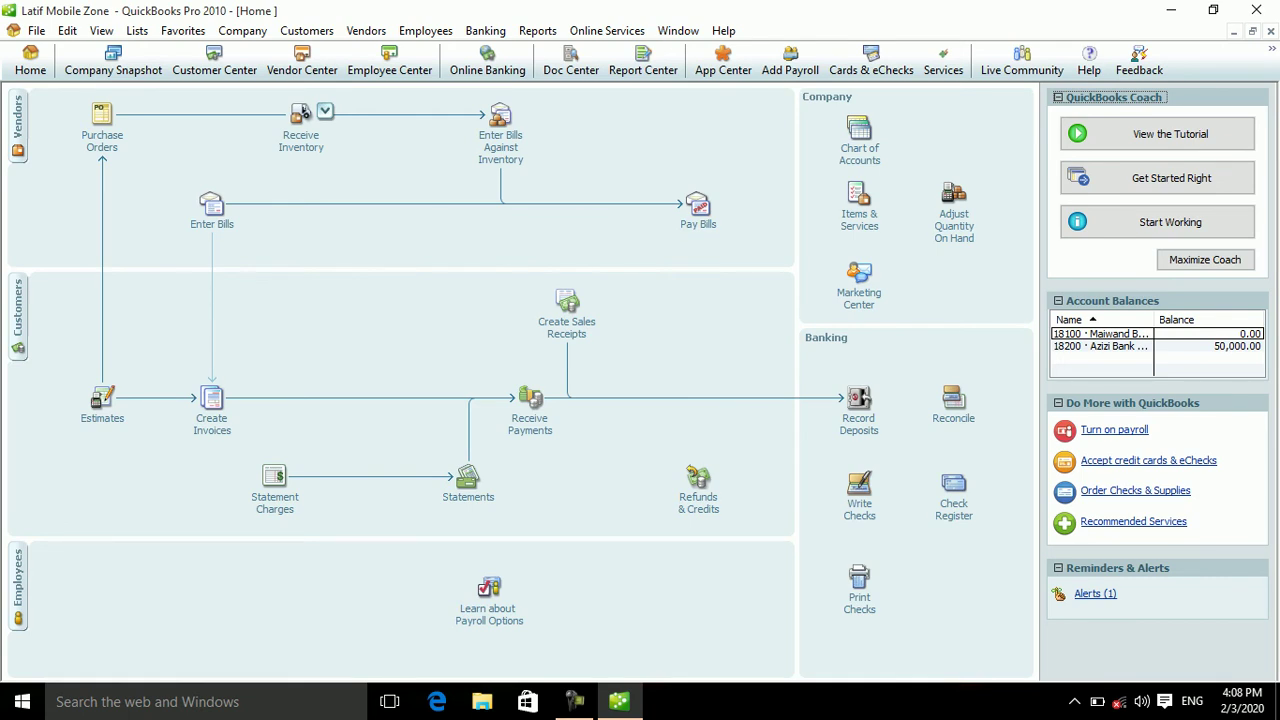
left_click(859, 135)
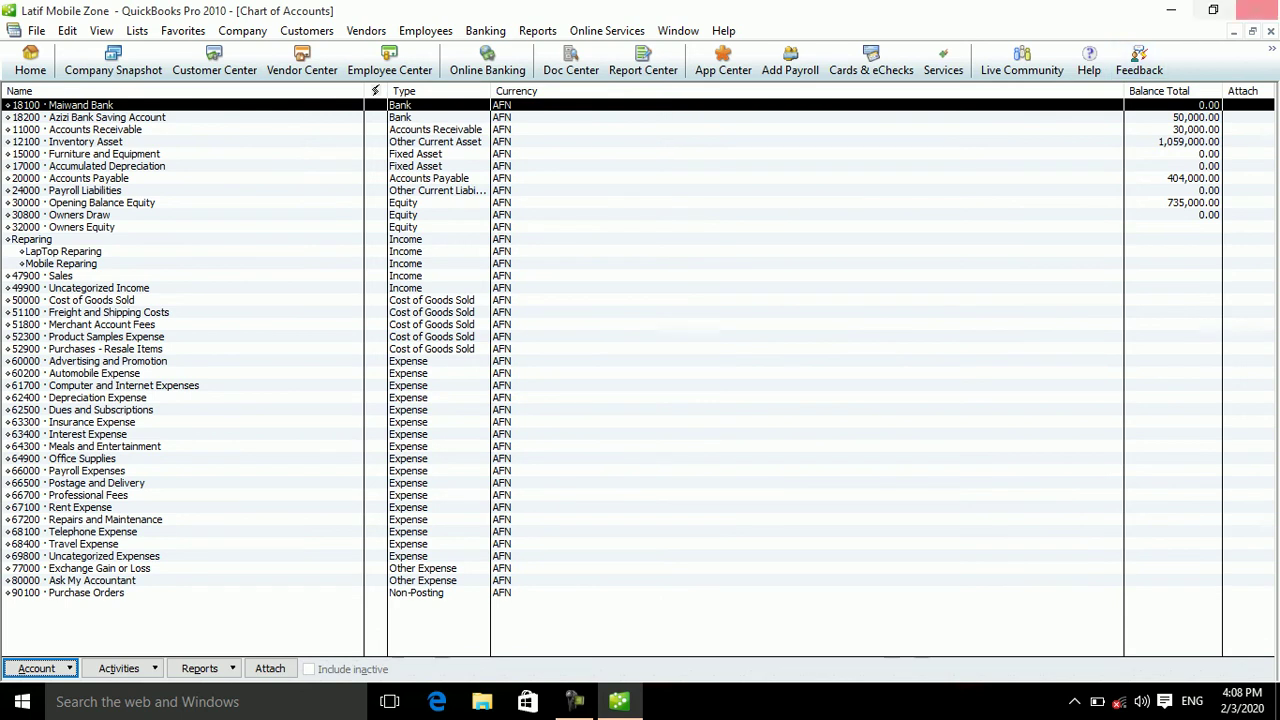
left_click(1270, 31)
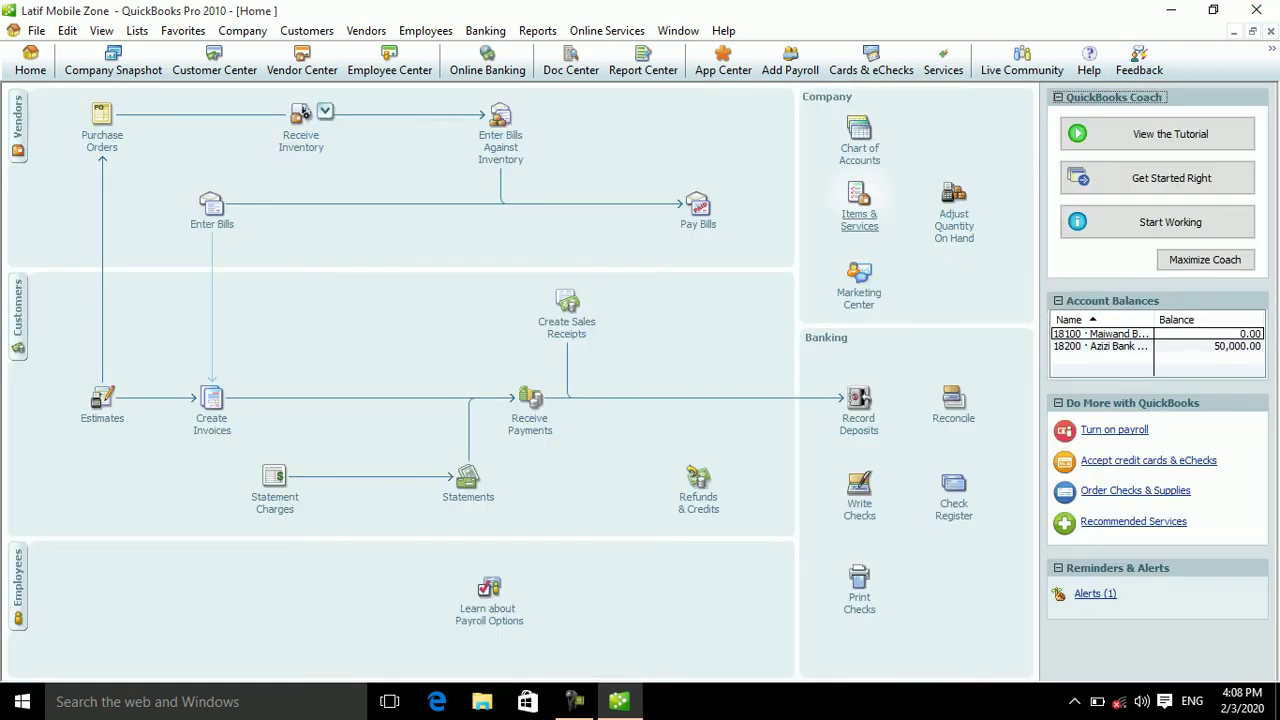
left_click(859, 208)
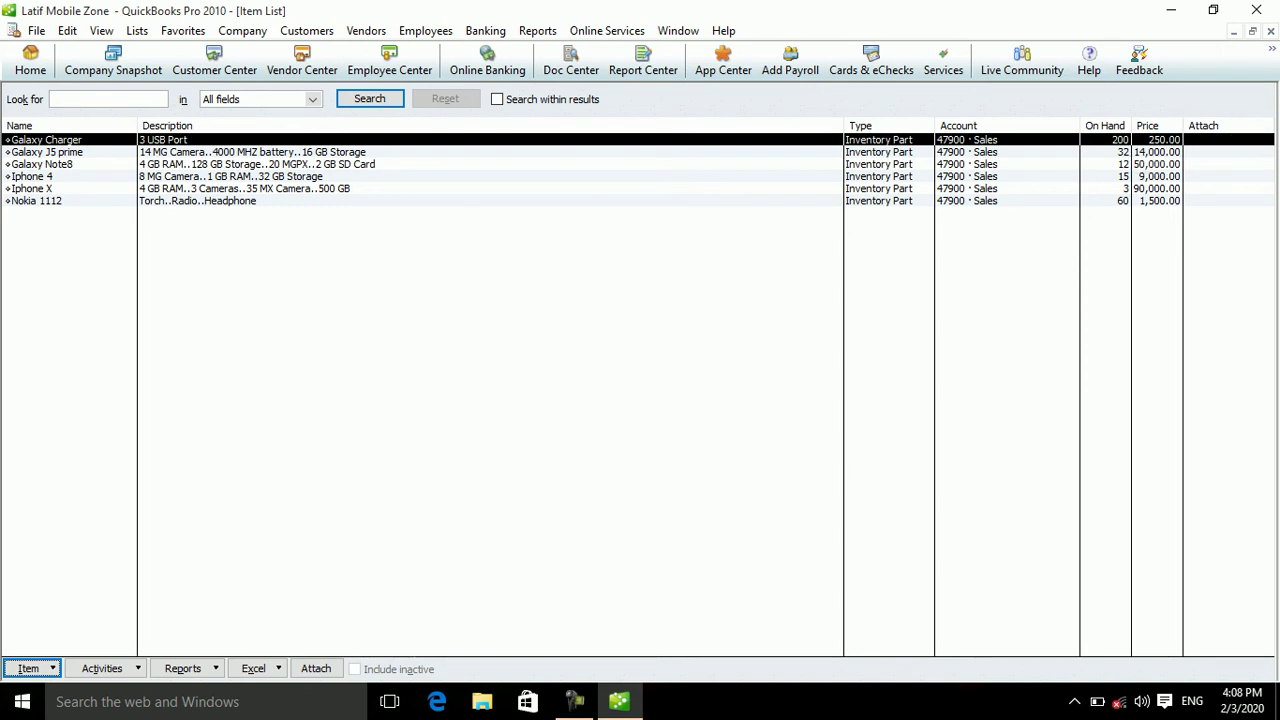
left_click(1270, 31)
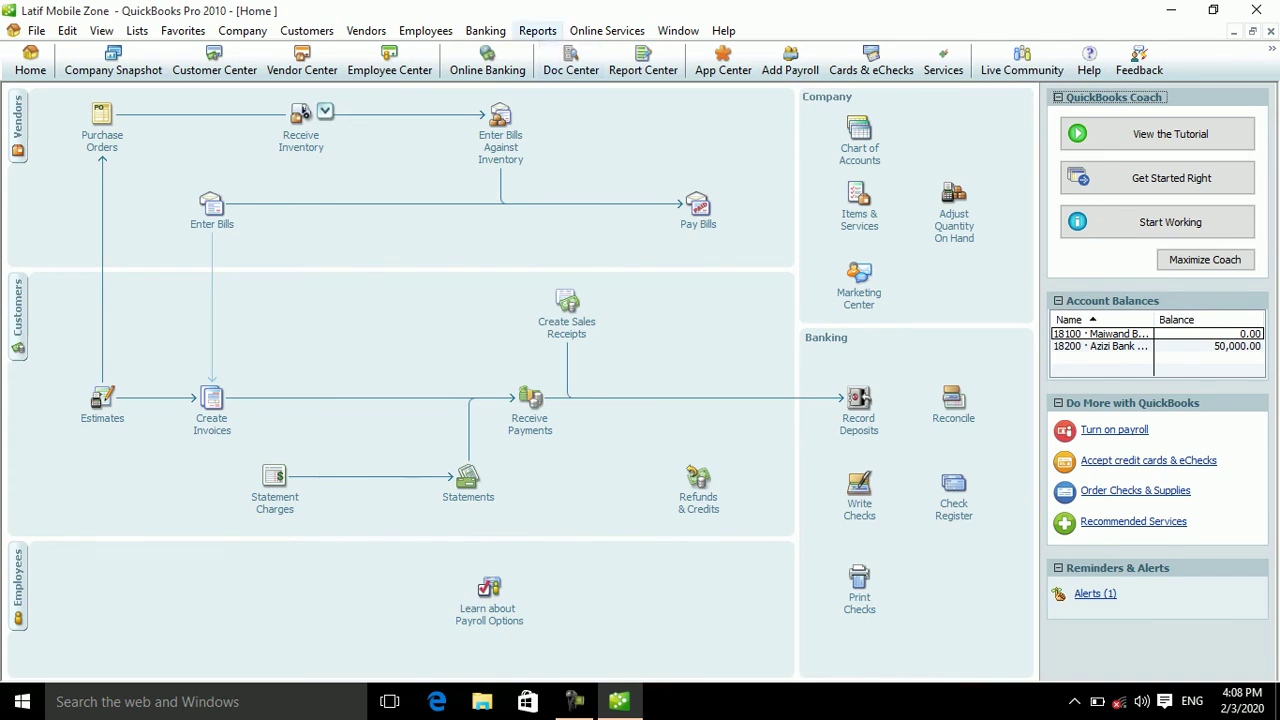
- Open the A/P Aging Summary report from the Vendors & Payables reports
left_click(537, 30)
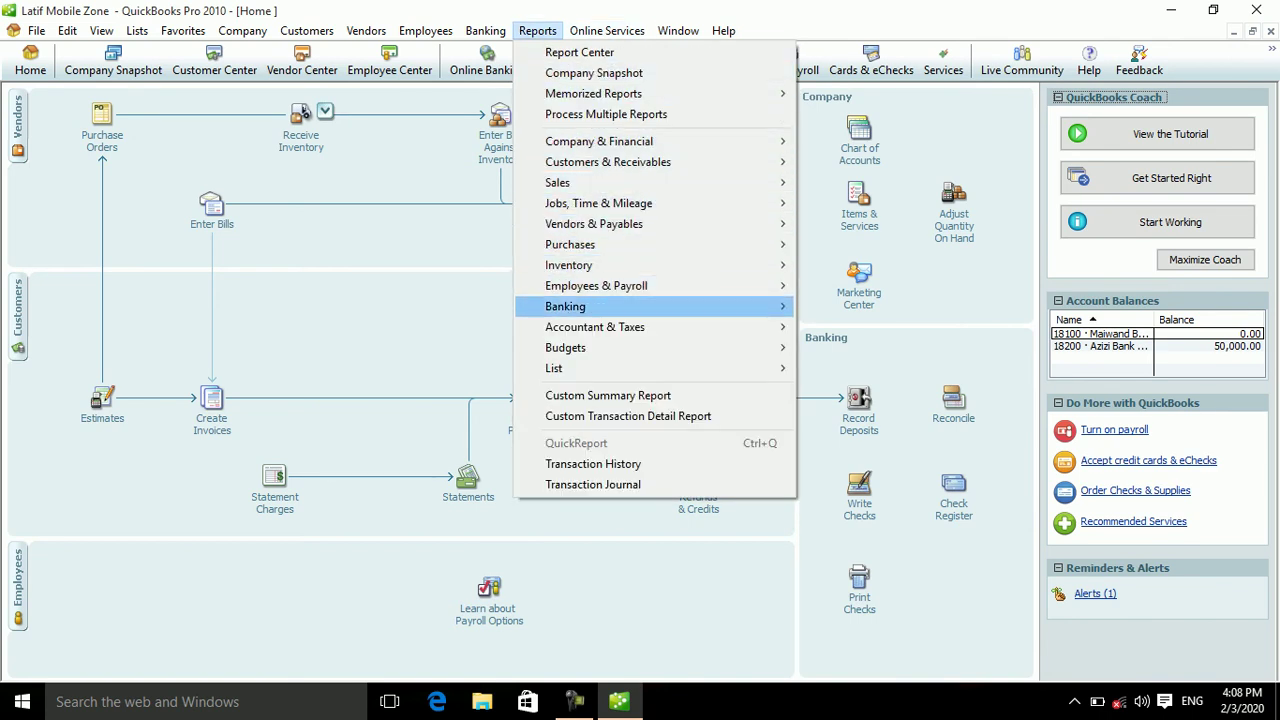
mouse_move(640, 265)
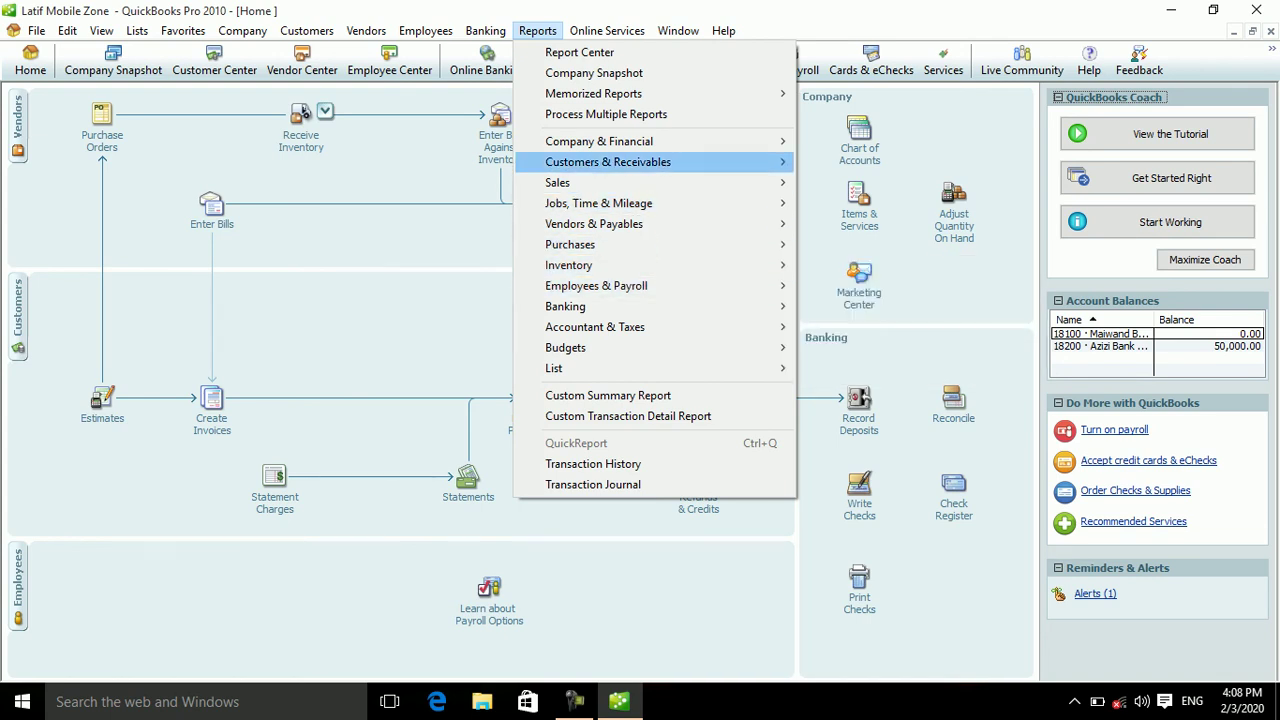
mouse_move(640, 224)
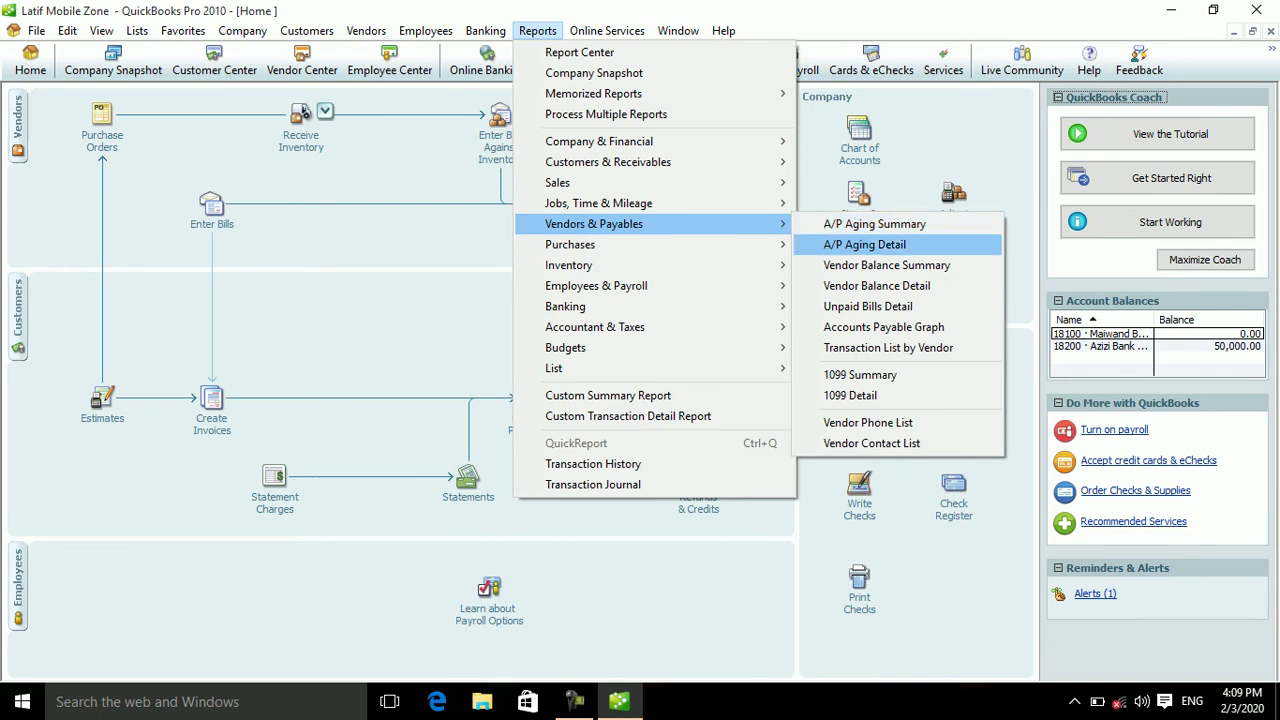
key("Return")
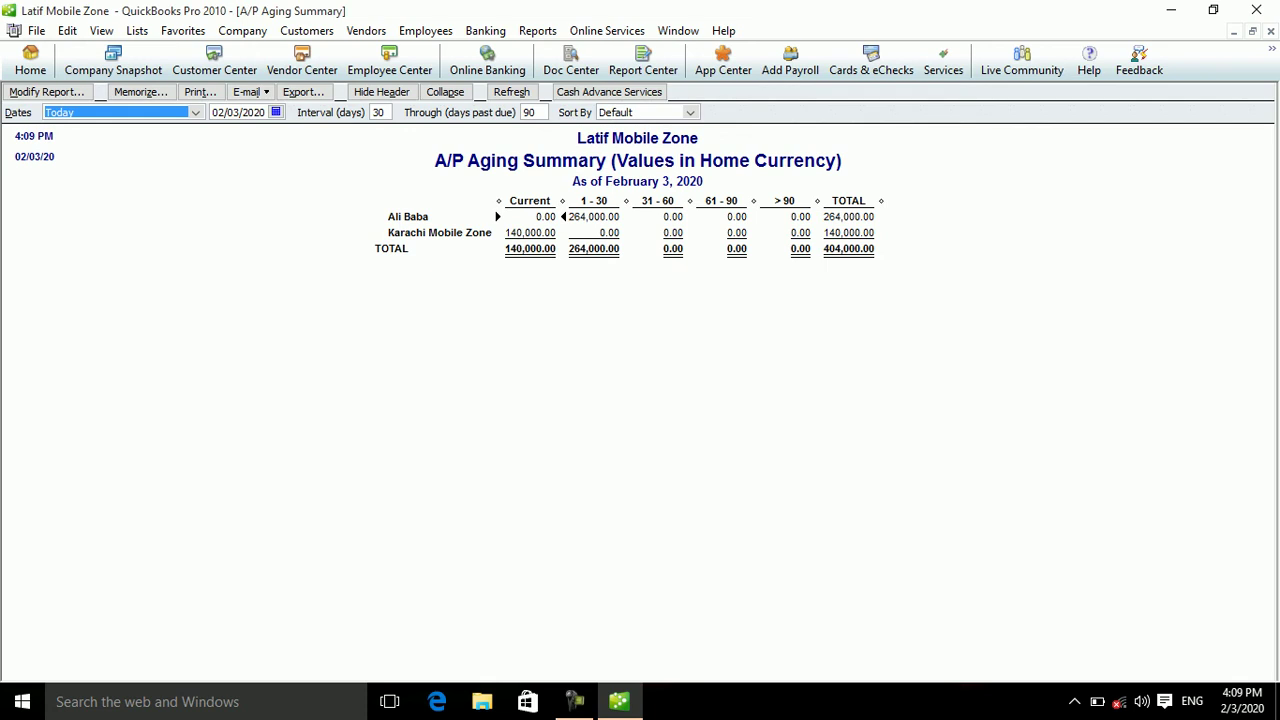
- Drill down from Karachi Mobile Zone's total to inspect its 01/18/2020 and 02/03/2020 bills, closing the bills and reports when done
left_click(848, 232)
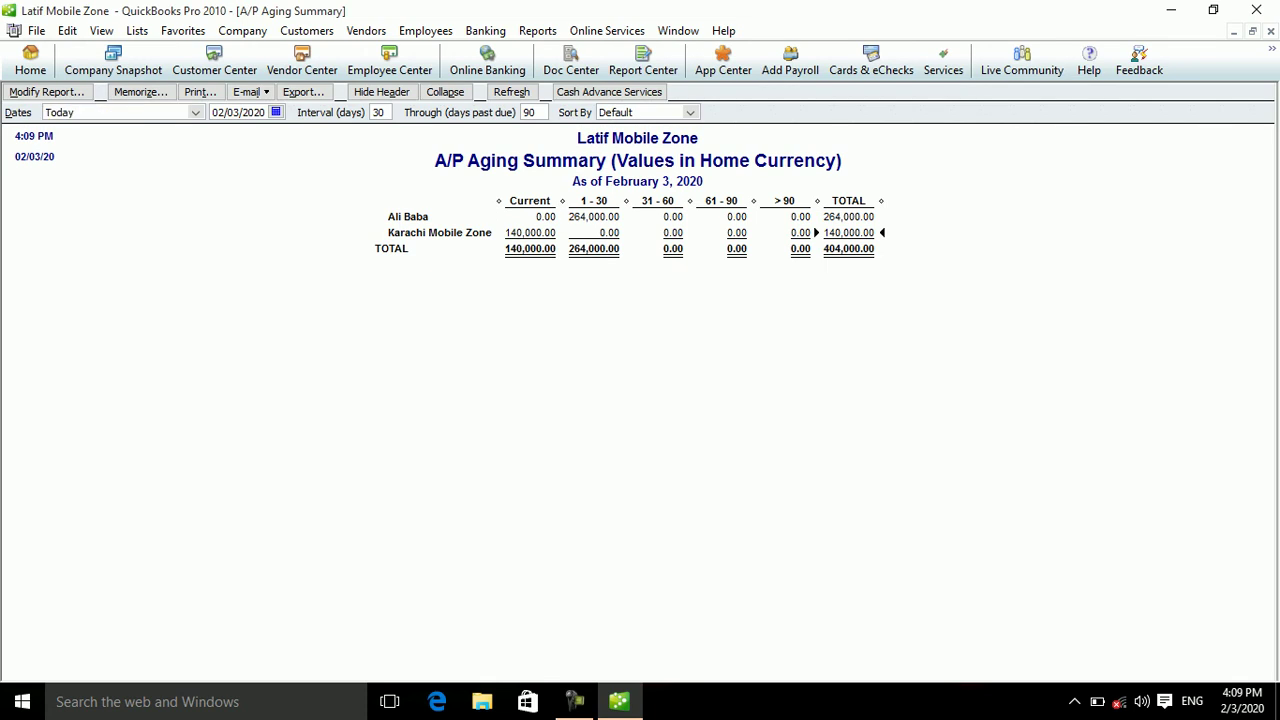
double_click(848, 232)
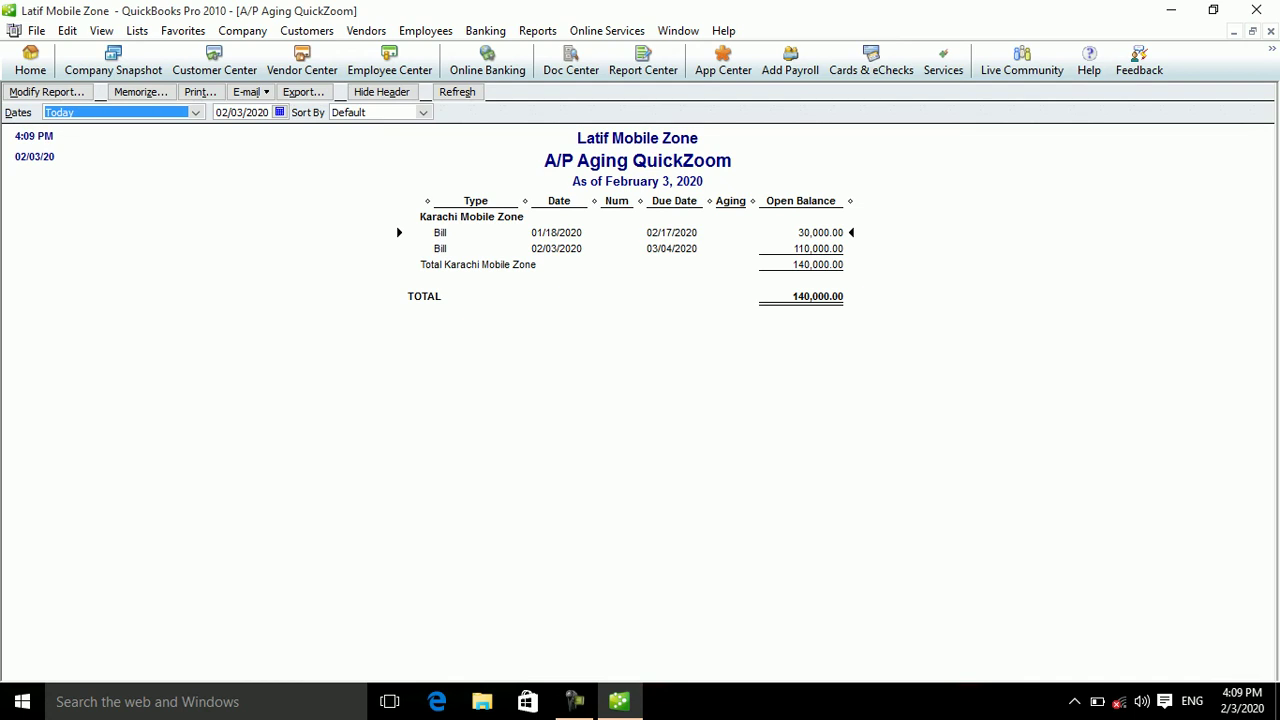
double_click(556, 232)
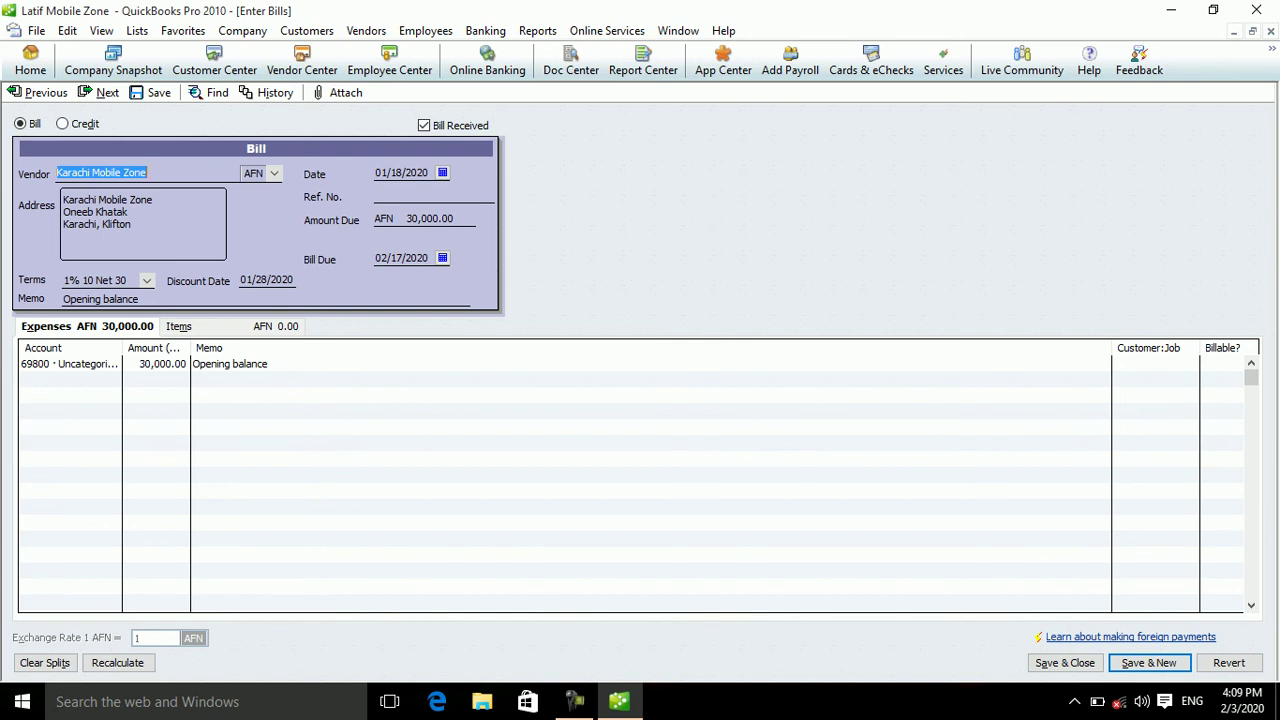
key("Escape")
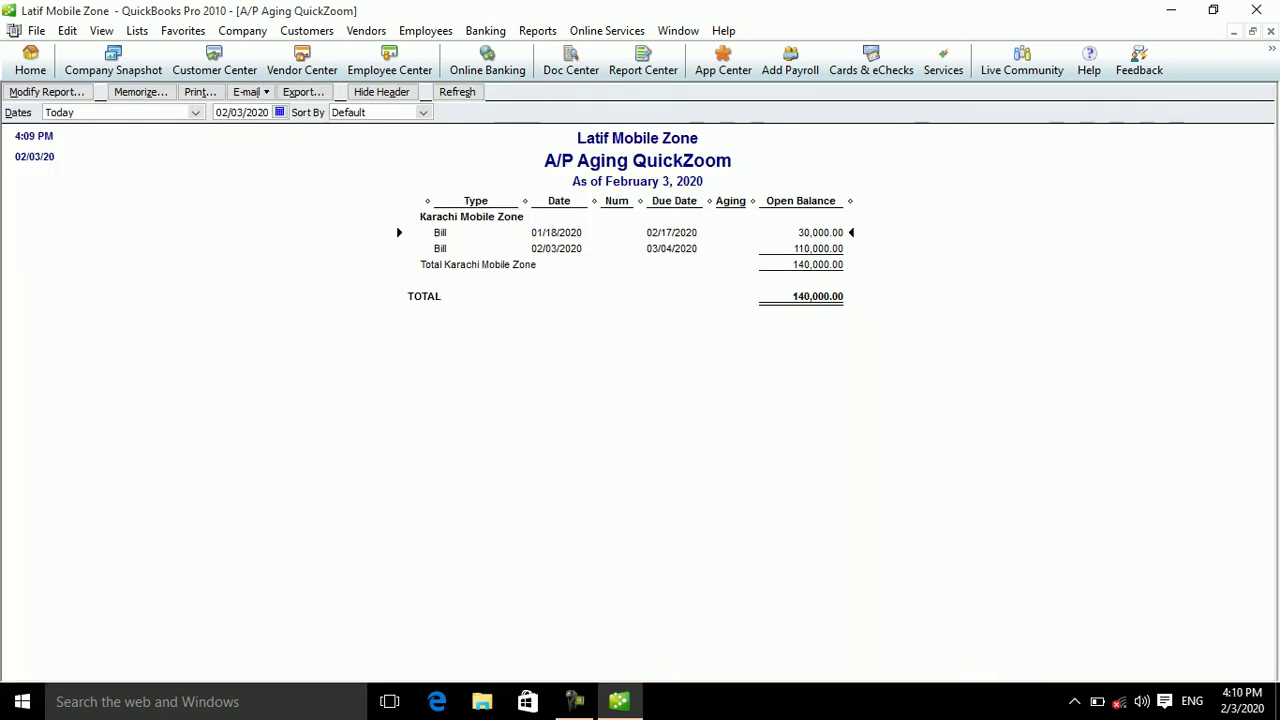
key("Down")
key("Return")
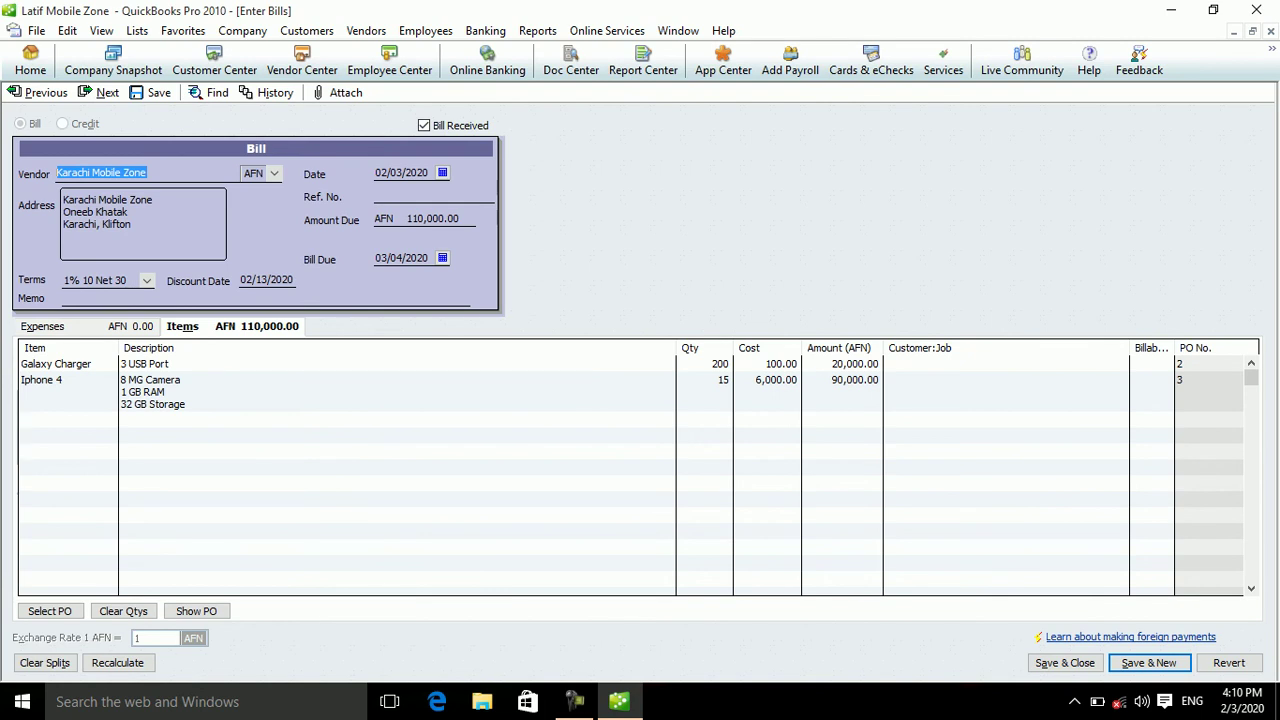
key("Escape")
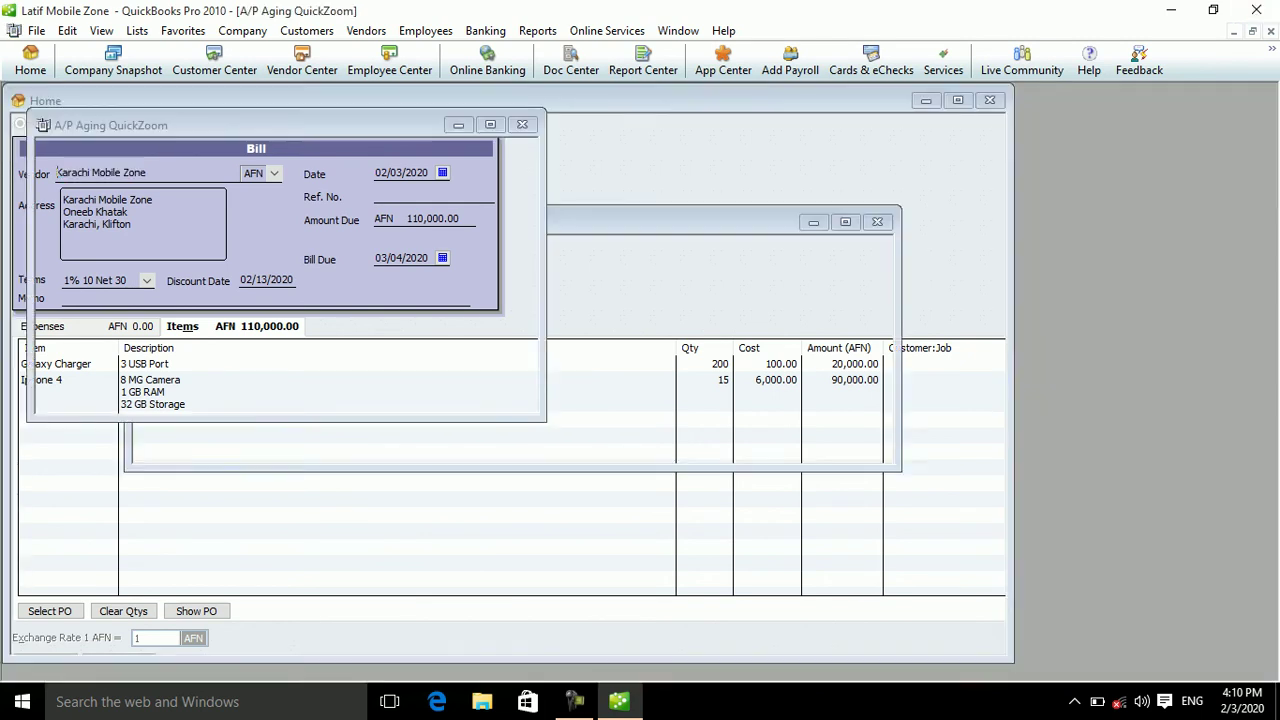
key("Escape")
key("Escape")
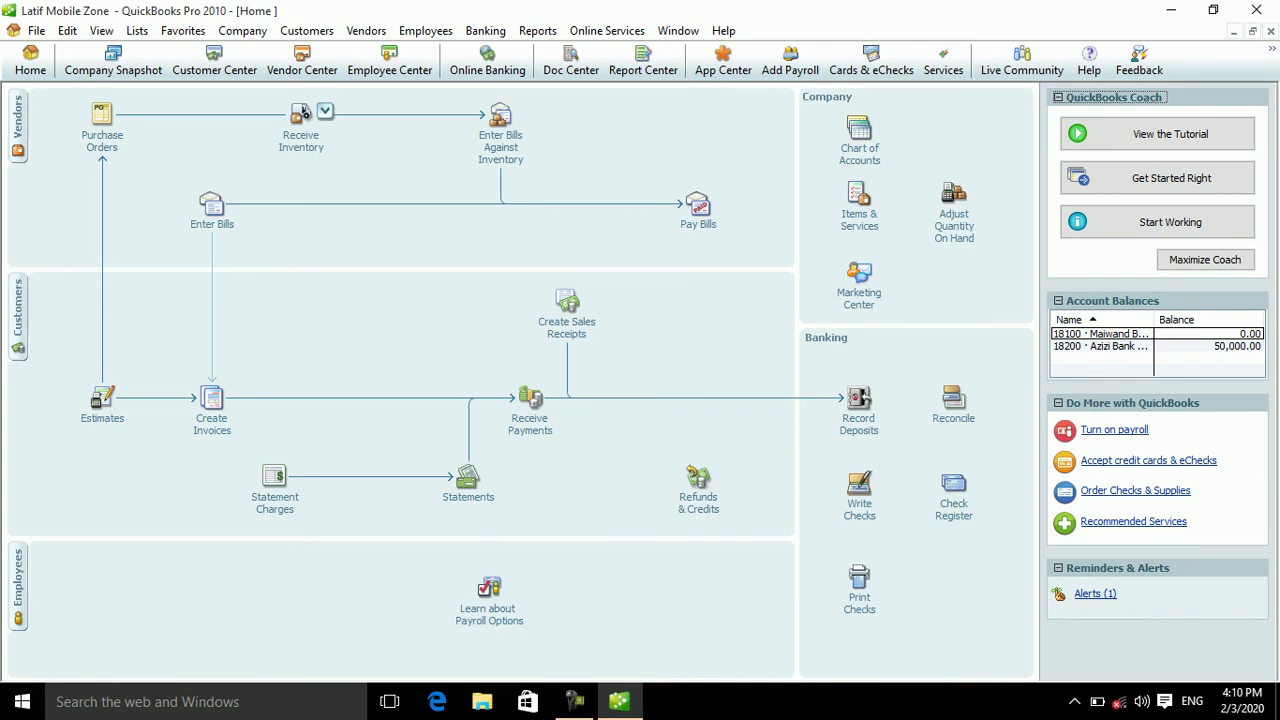
- Start a Receive Inventory with Bill entry as a credit for vendor Karachi Mobile Zone with the memo "Two Iphone 4 was kharab"
left_click(303, 113)
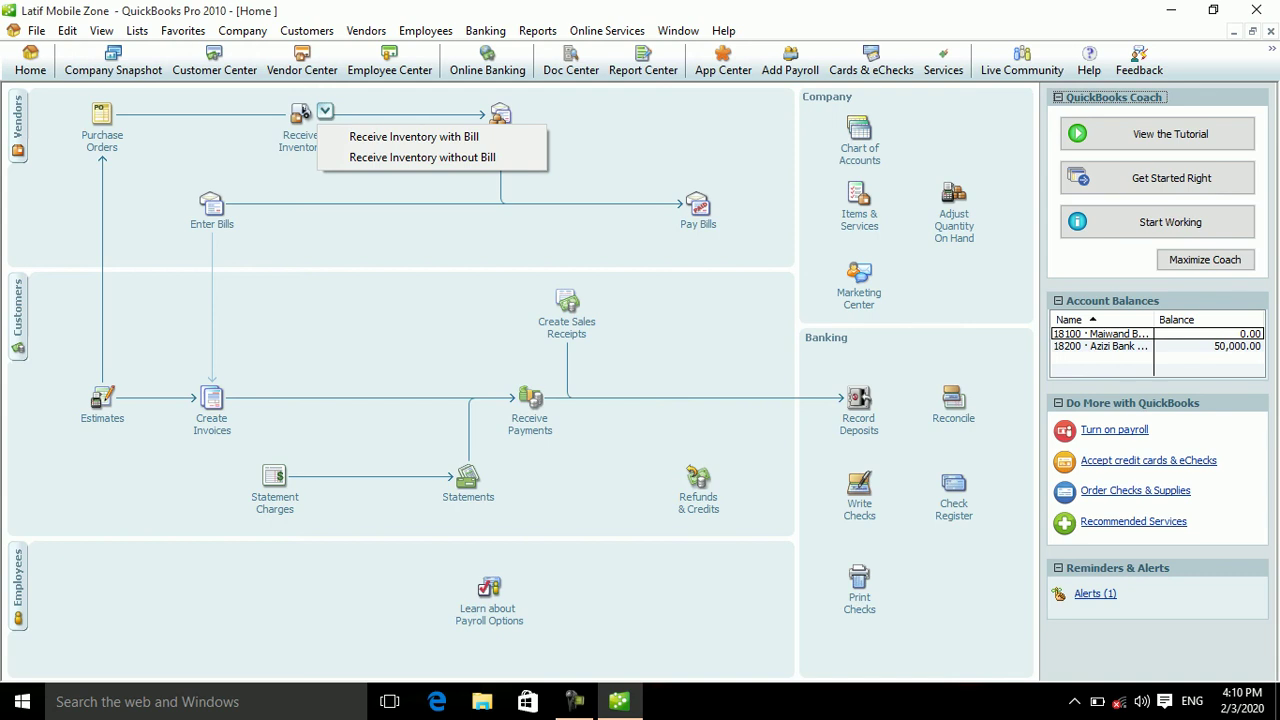
key("Down")
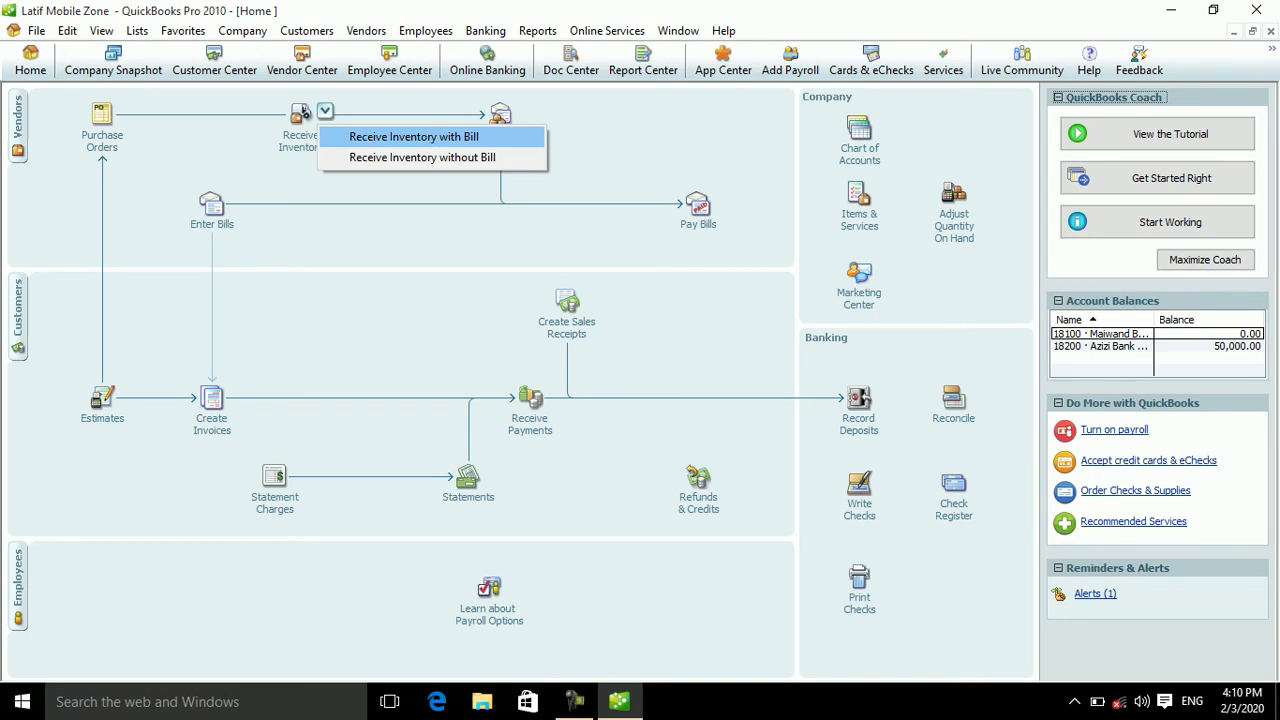
key("Return")
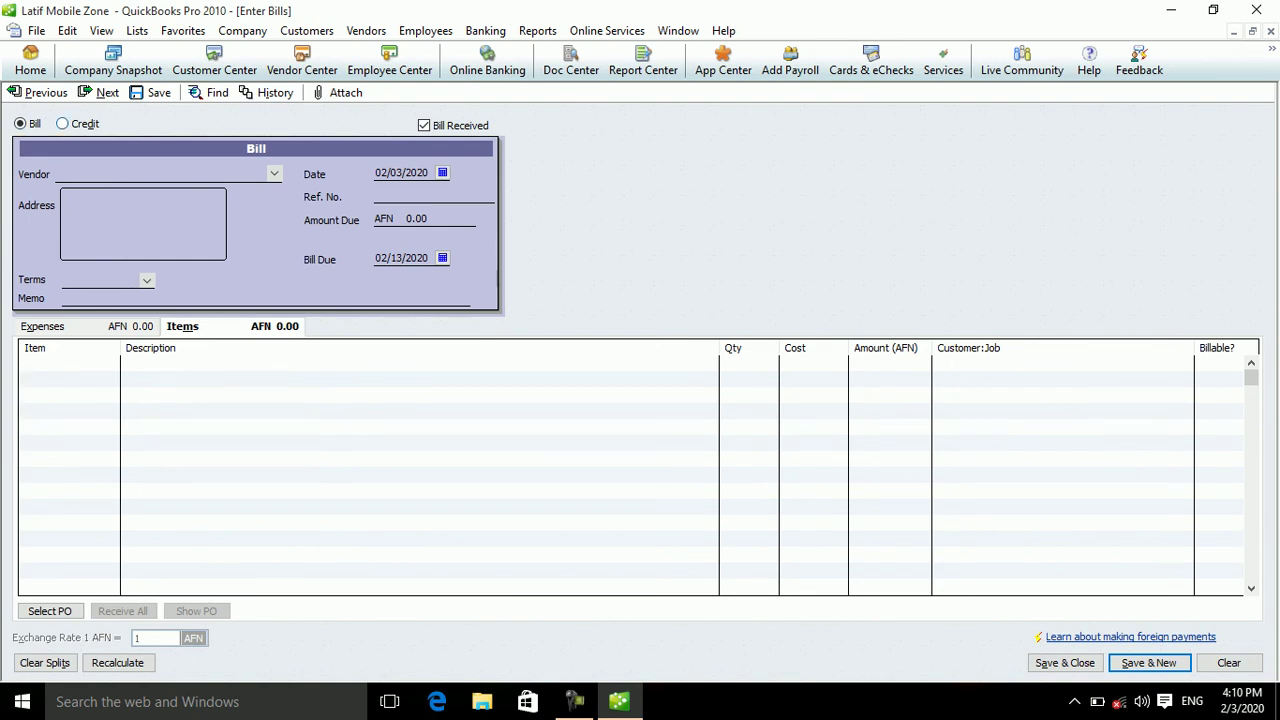
left_click(62, 124)
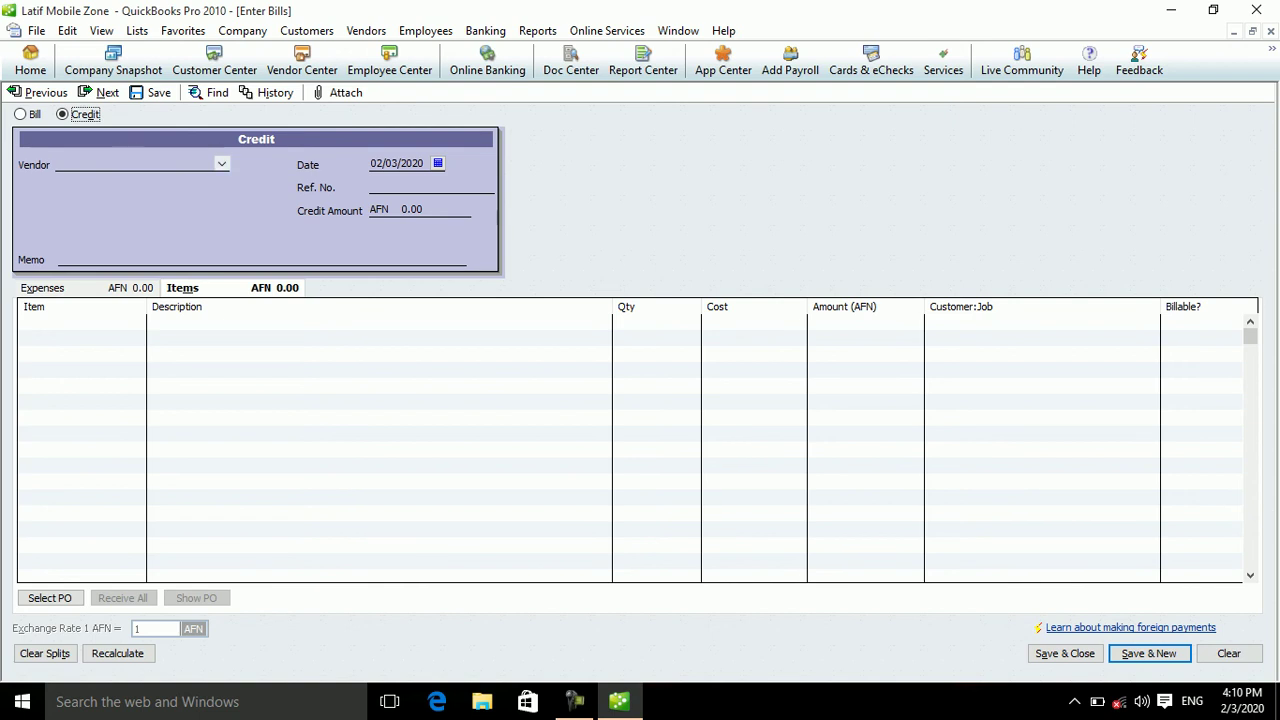
left_click(221, 163)
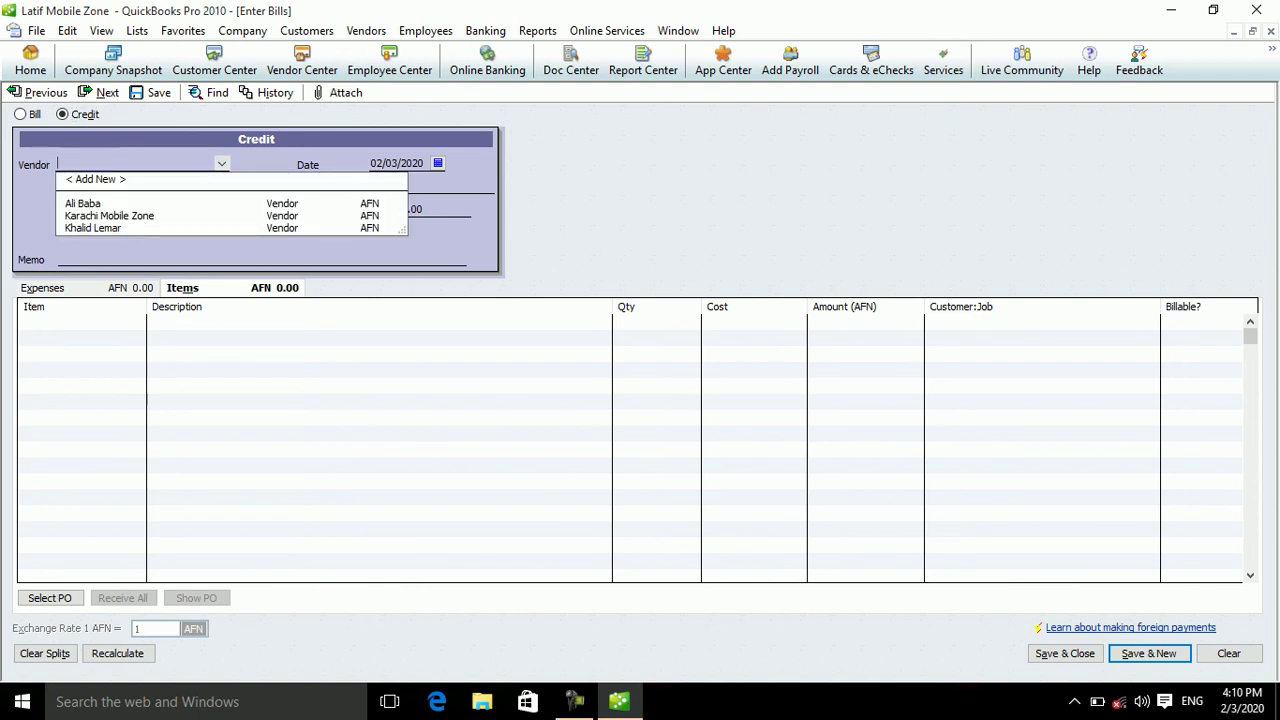
left_click(109, 215)
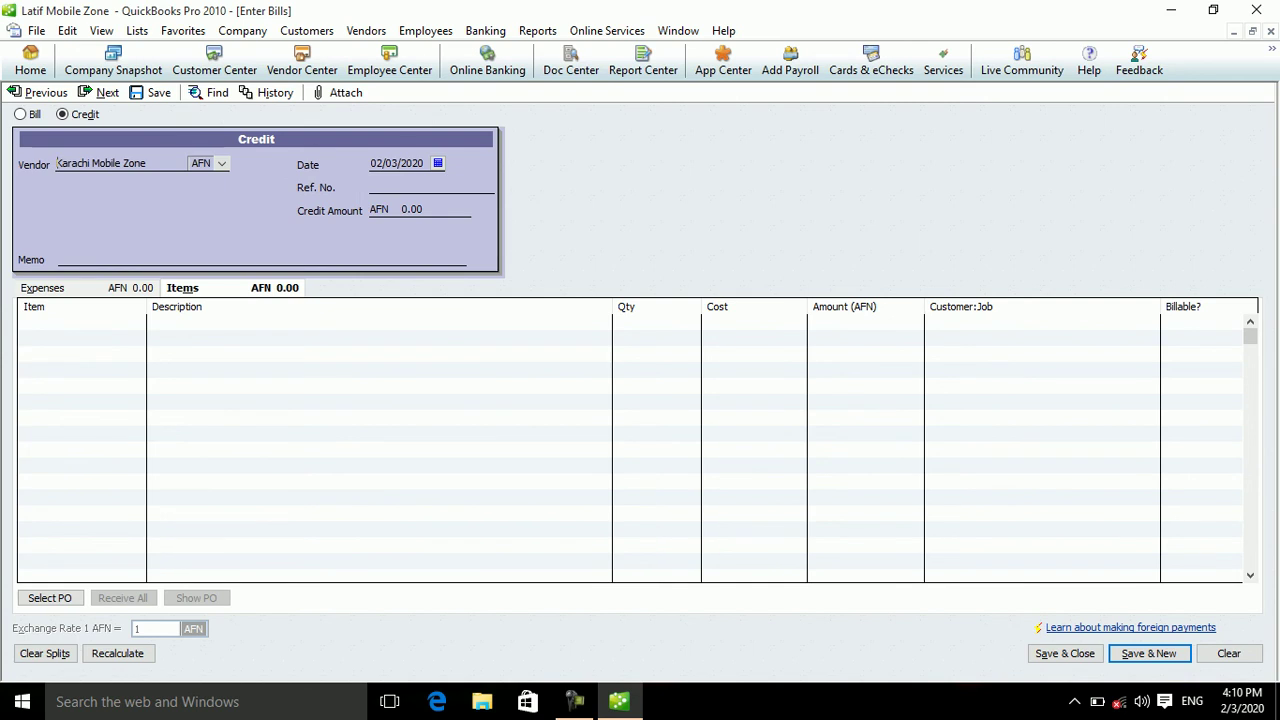
left_click(61, 258)
type("Two Iphone 4 was kharab")
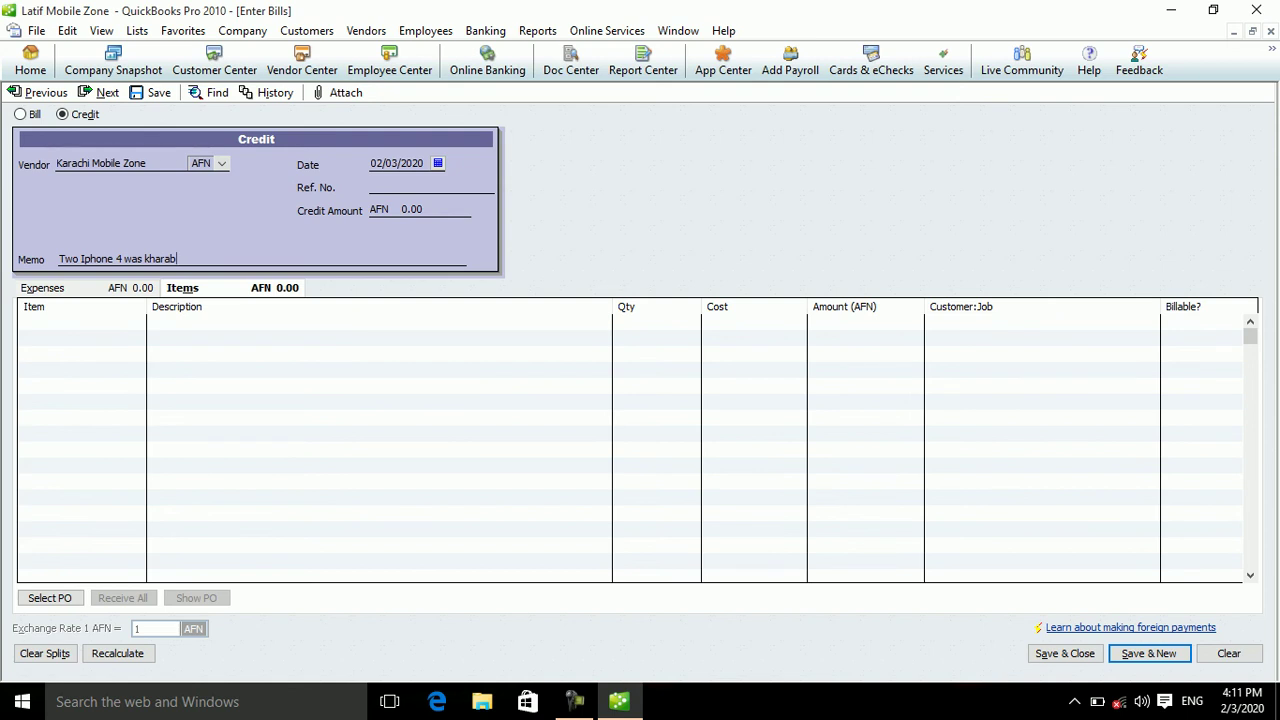
- Add the item Iphone 4 with quantity 2 to the vendor credit, and save and close it
left_click(150, 322)
left_click(137, 322)
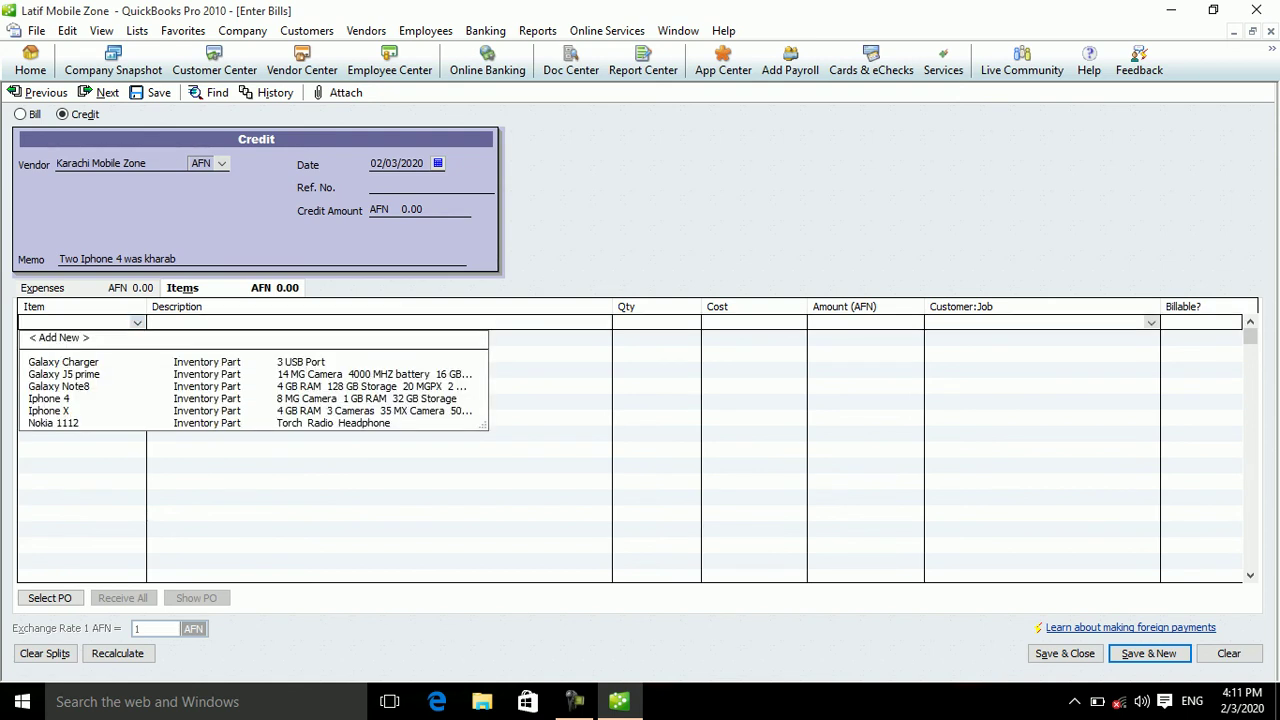
left_click(49, 398)
type("2")
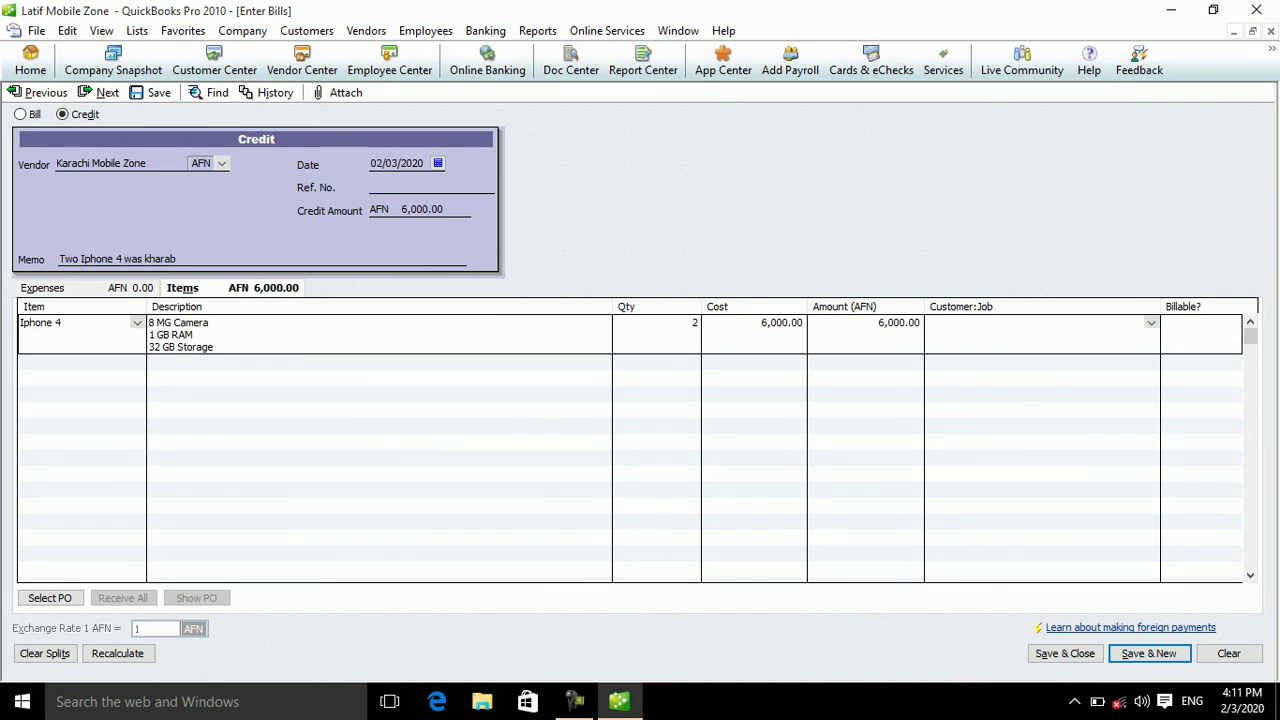
left_click(800, 362)
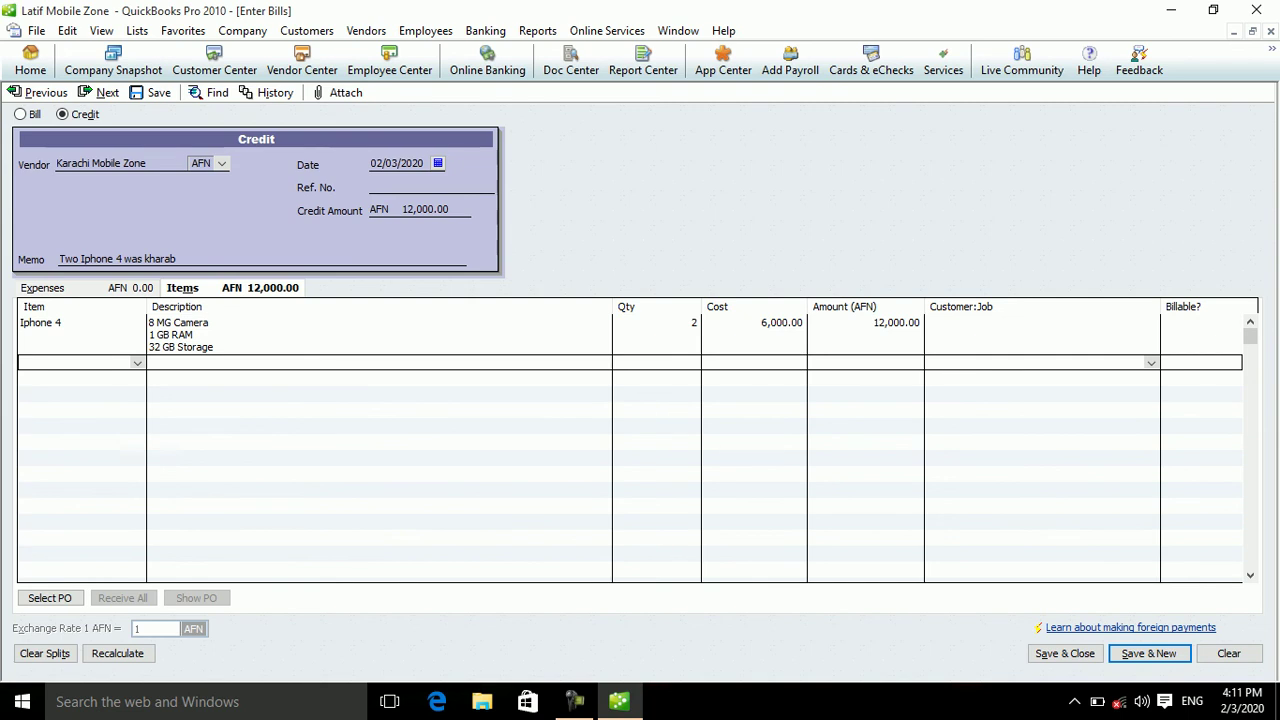
left_click(693, 322)
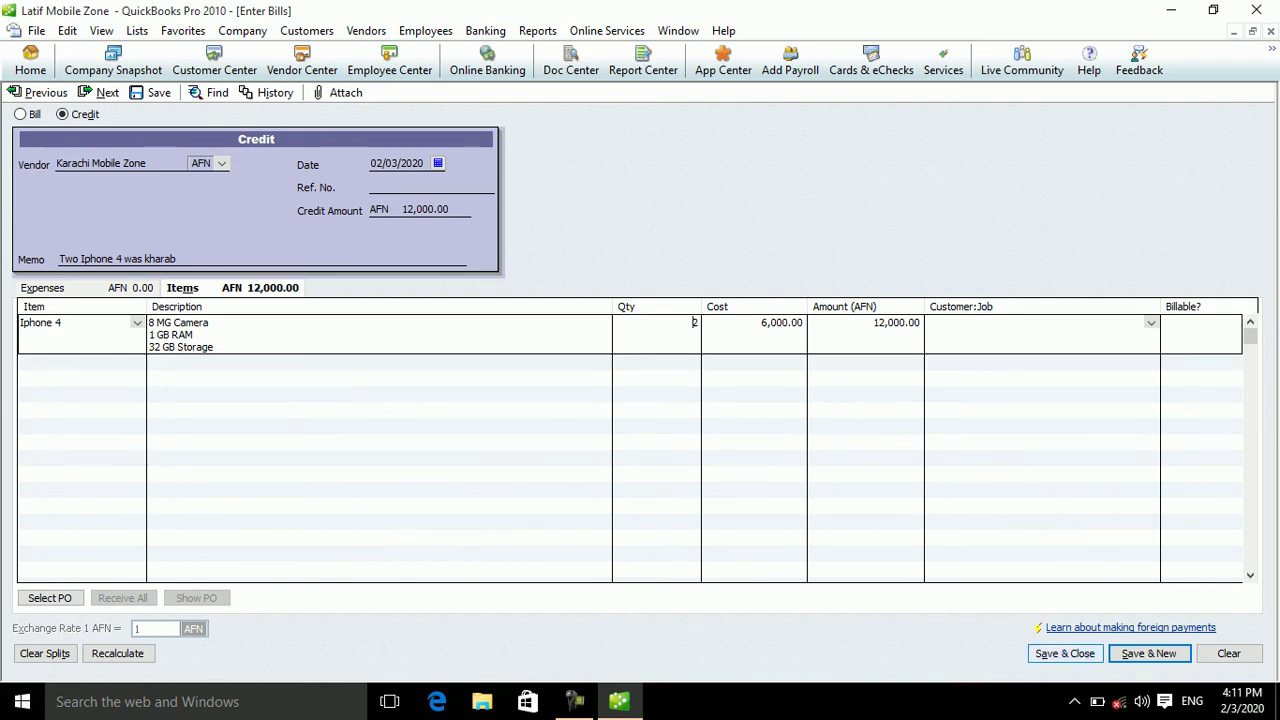
left_click(1065, 653)
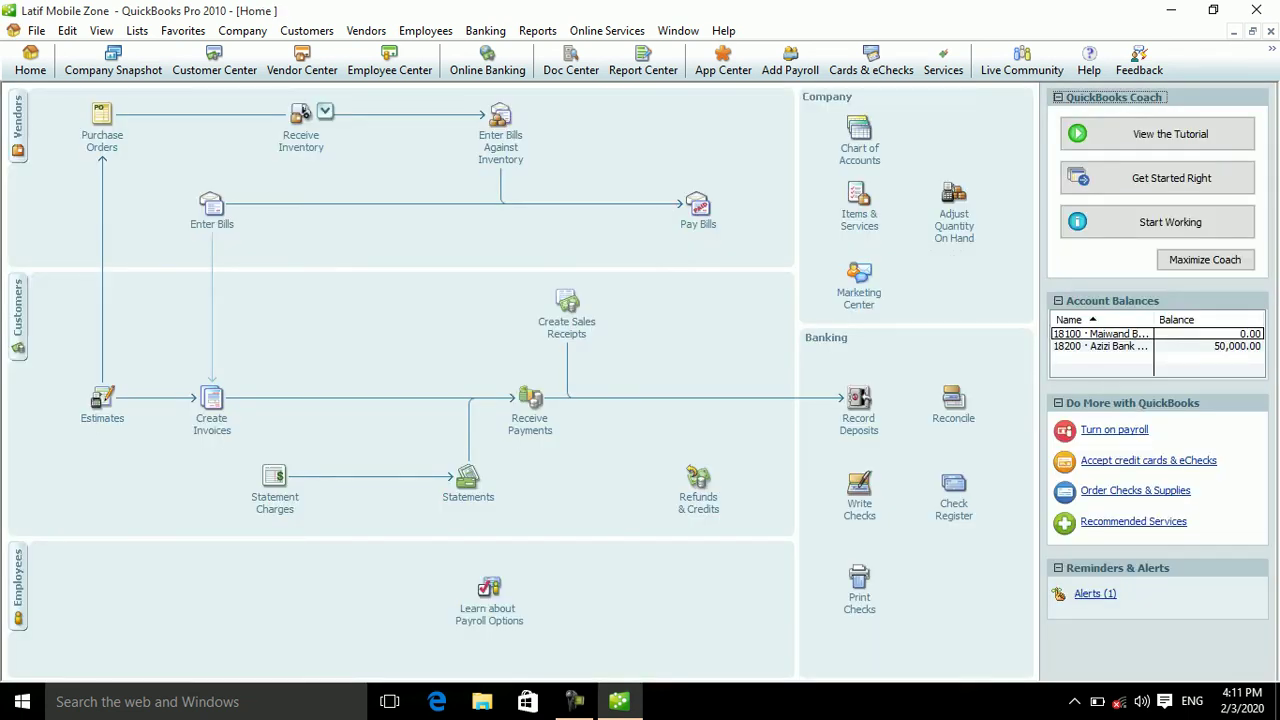
- Check the on-hand quantity of Iphone 4 in the Item List, and close the list
left_click(859, 200)
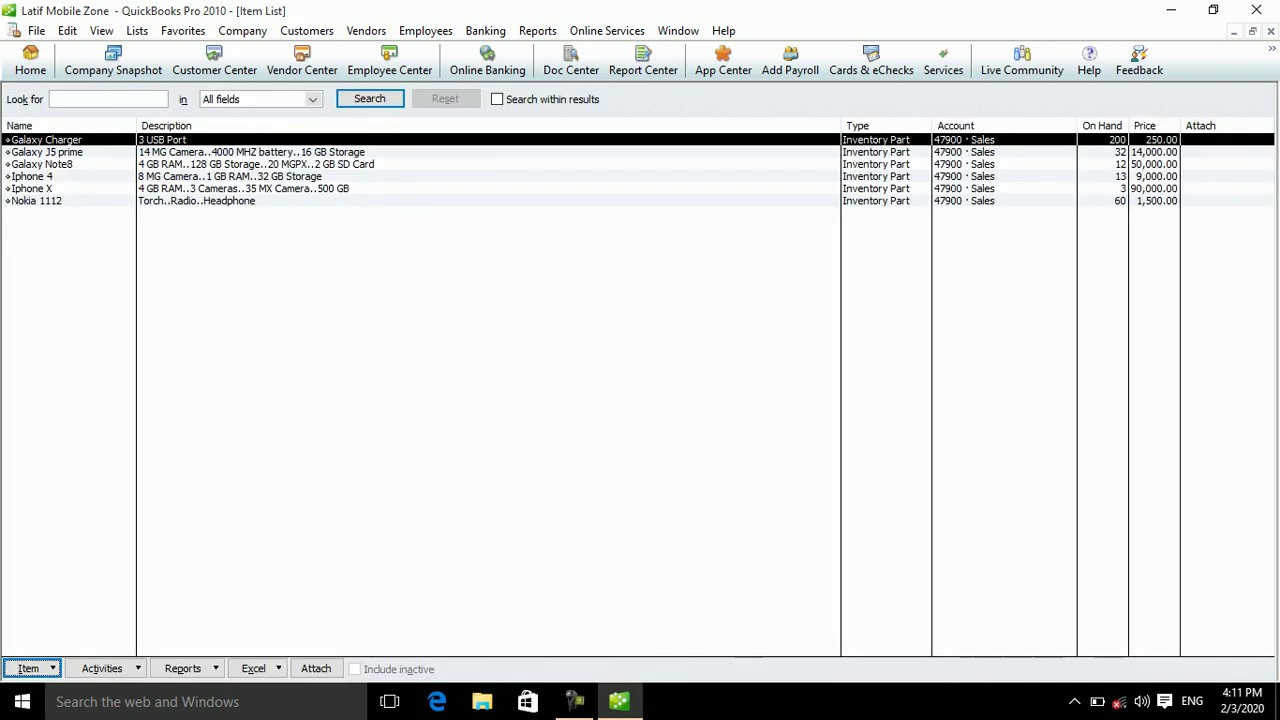
left_click(322, 176)
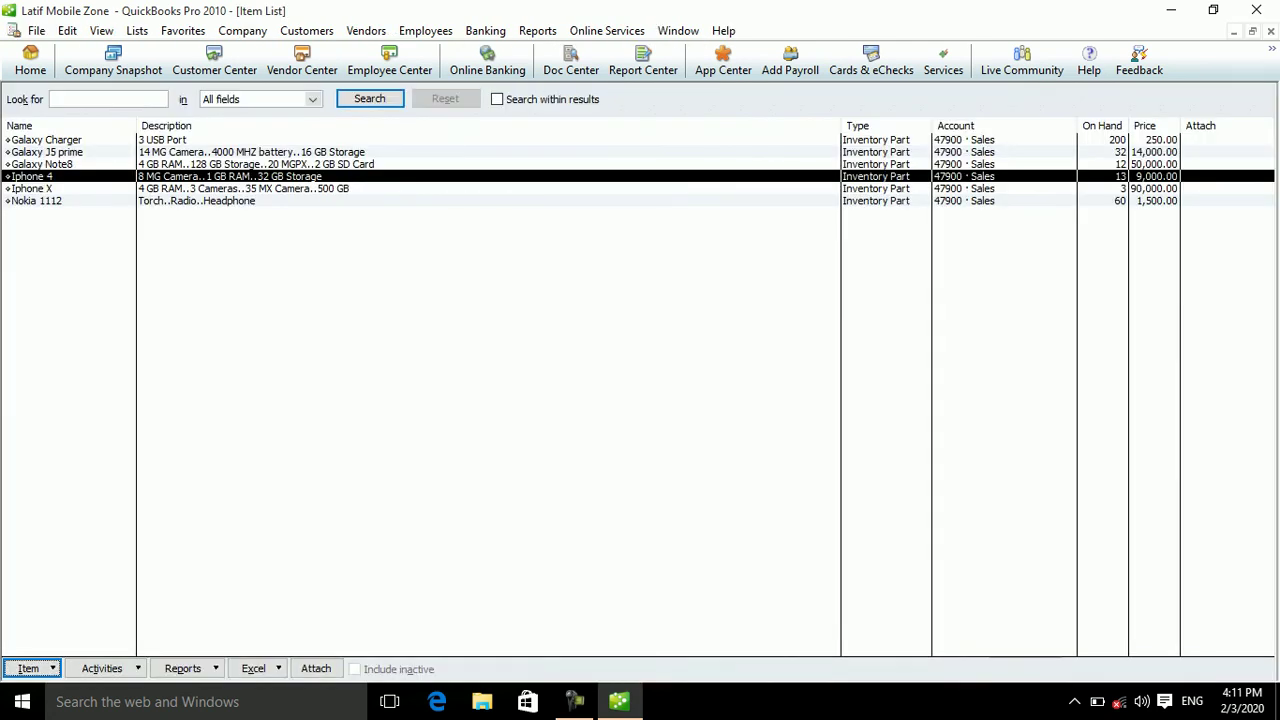
key("Escape")
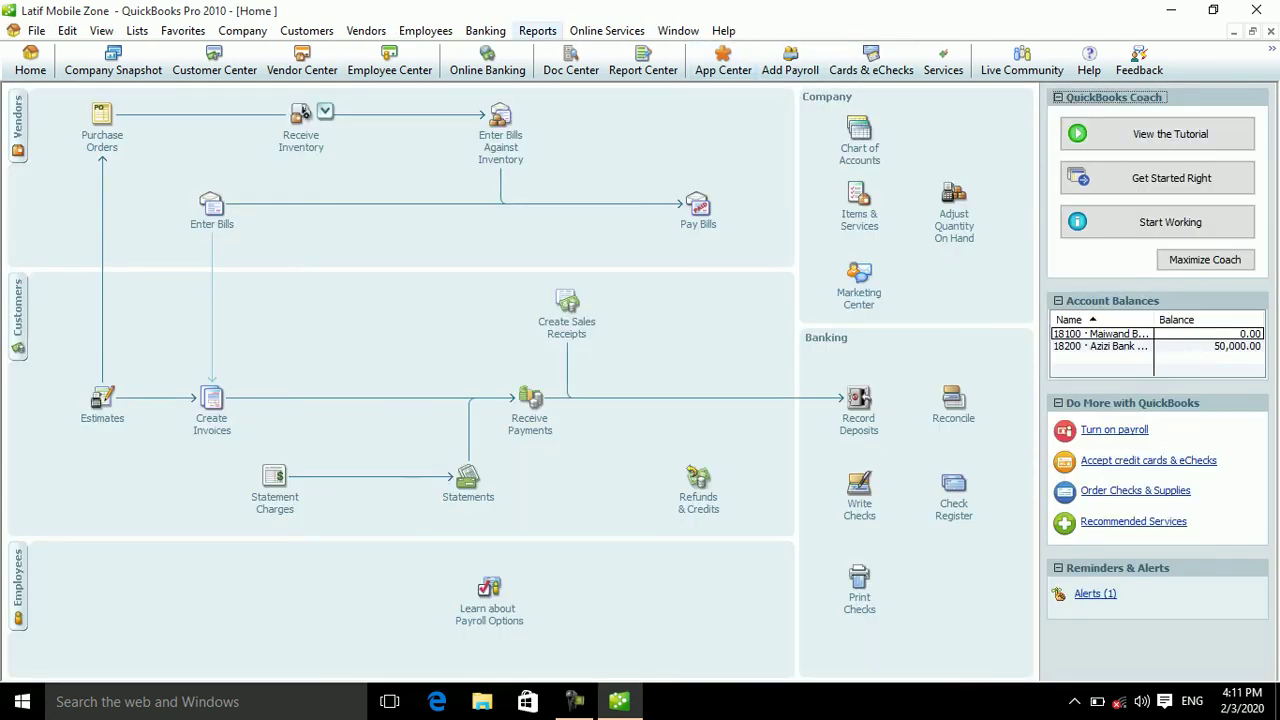
- Reopen the A/P Aging Summary report to check the vendor balances after the credit
key("alt+r")
key("Down")
key("Down")
key("Down")
key("Down")
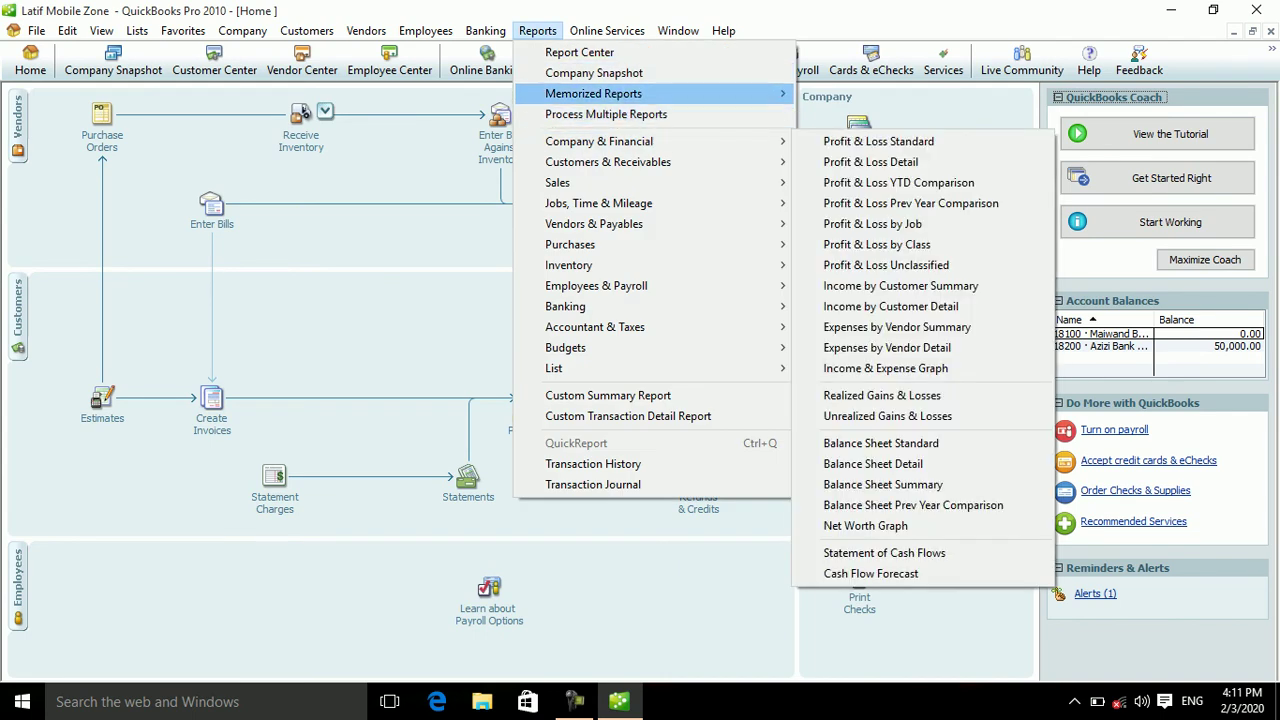
mouse_move(593, 93)
key("Down")
key("Down")
key("Down")
key("Down")
key("Down")
key("Up")
key("Down")
key("Down")
key("Up")
key("Up")
key("Down")
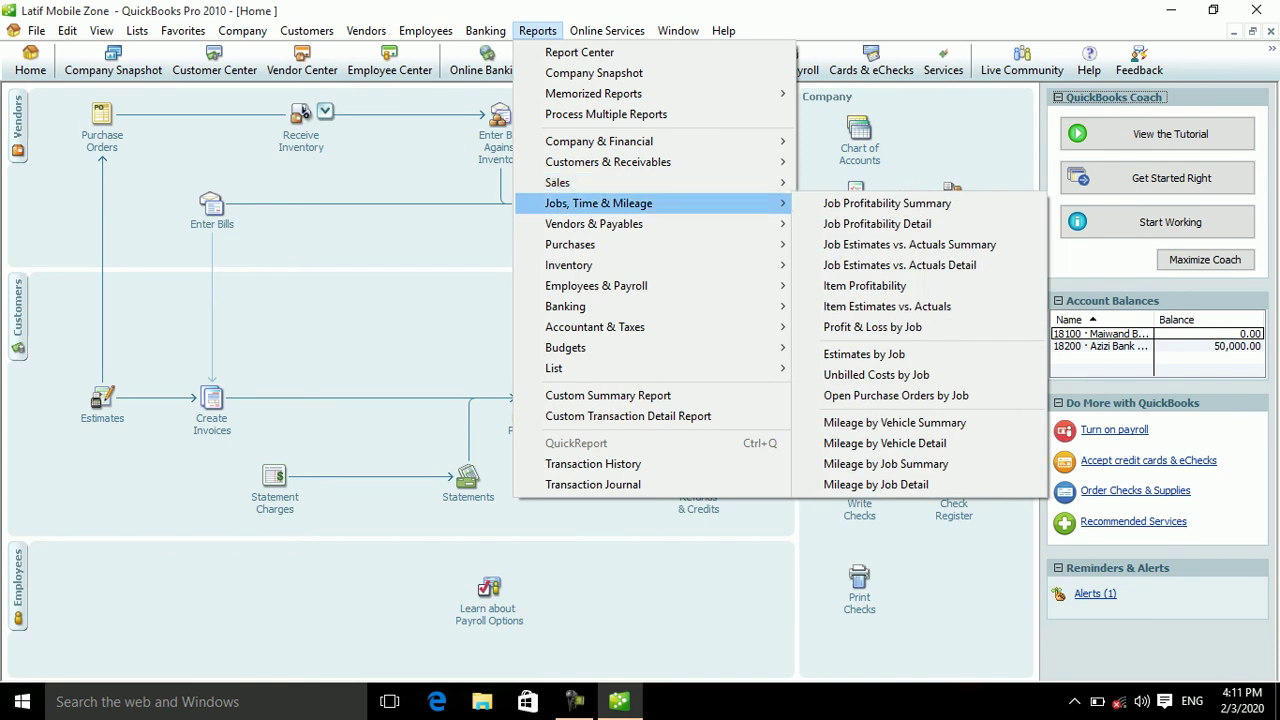
key("Down")
key("Down")
key("Up")
key("Right")
key("Down")
key("Down")
key("Down")
key("Up")
key("Up")
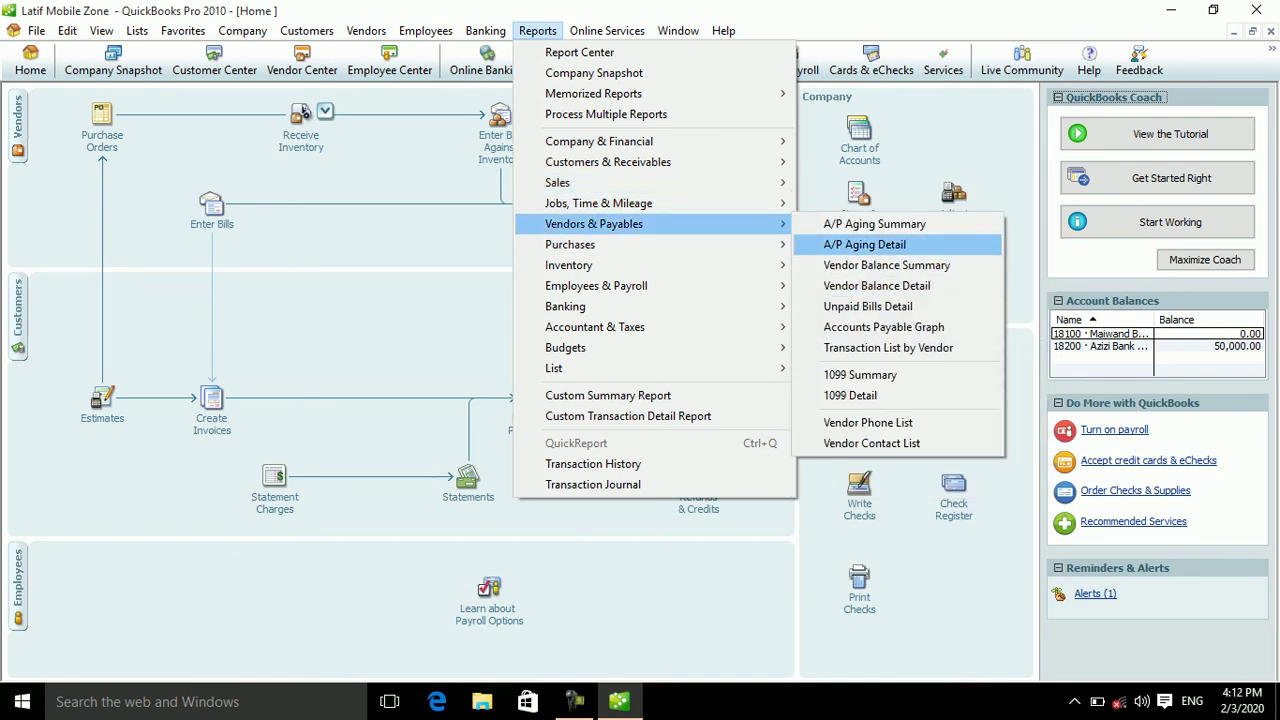
key("Up")
key("Return")
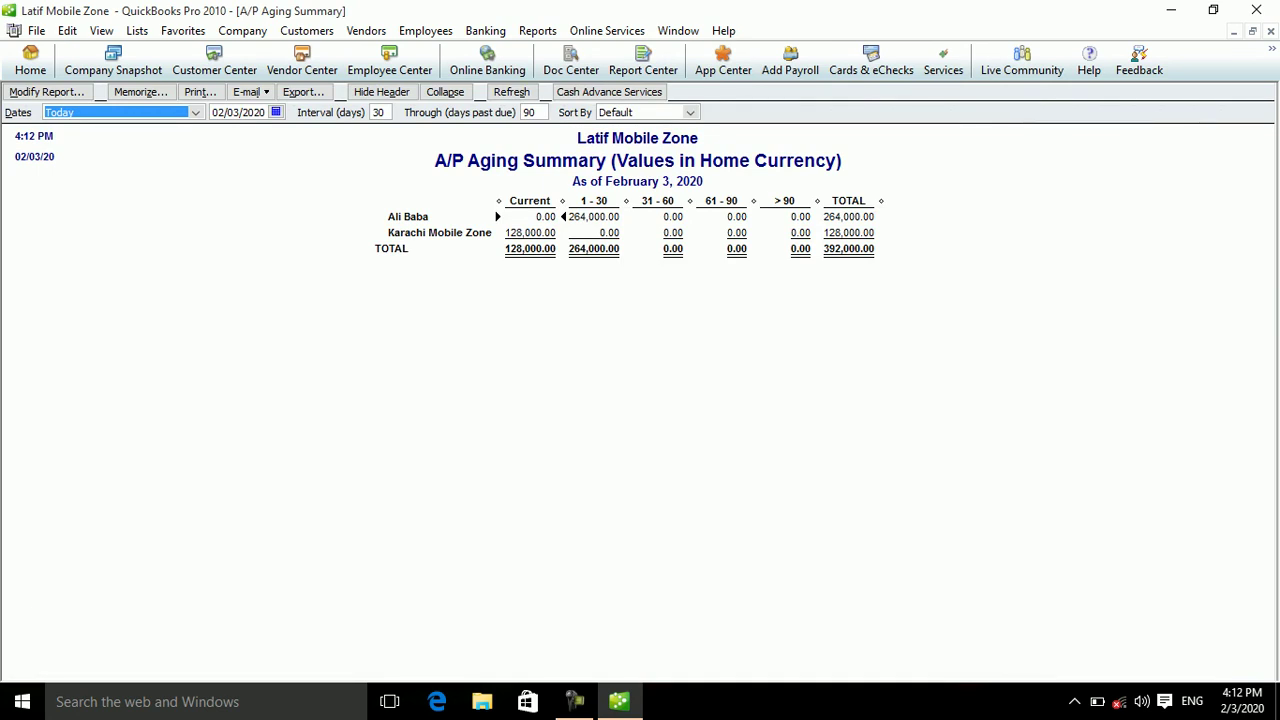
- Examine the transactions behind Karachi Mobile Zone's total balance in the A/P Aging Summary, and close both reports
left_click(848, 232)
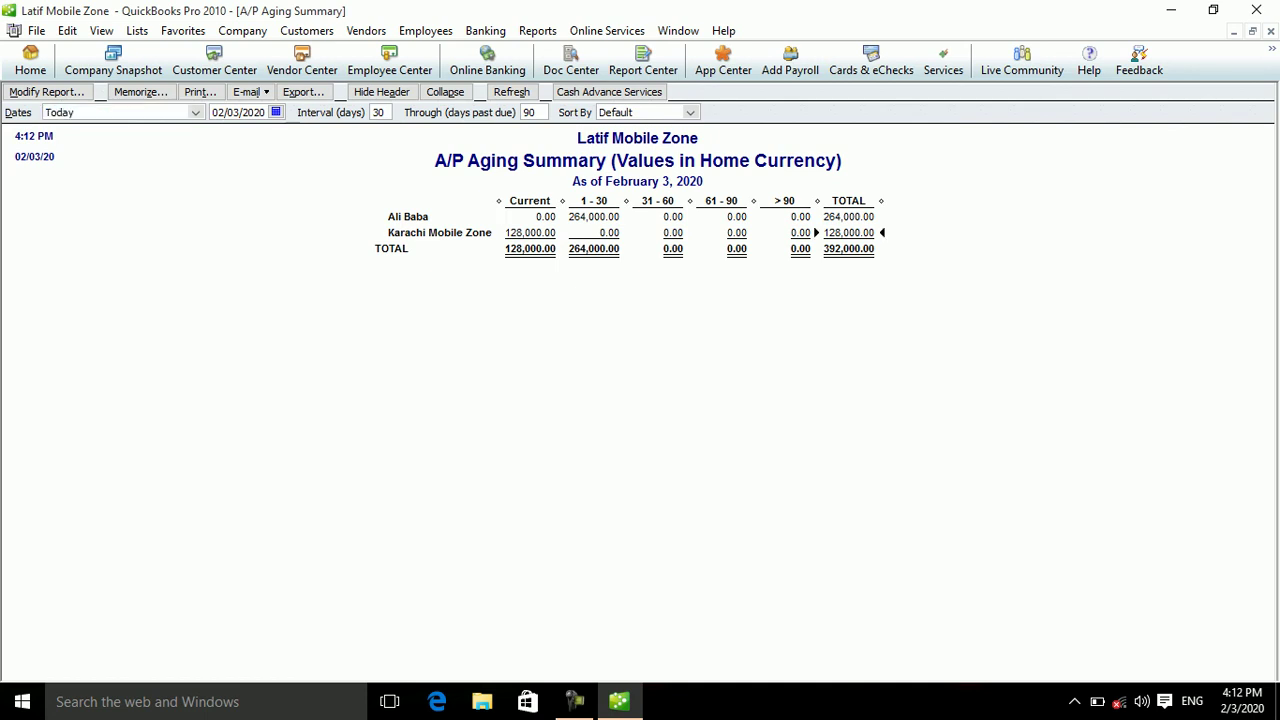
double_click(848, 232)
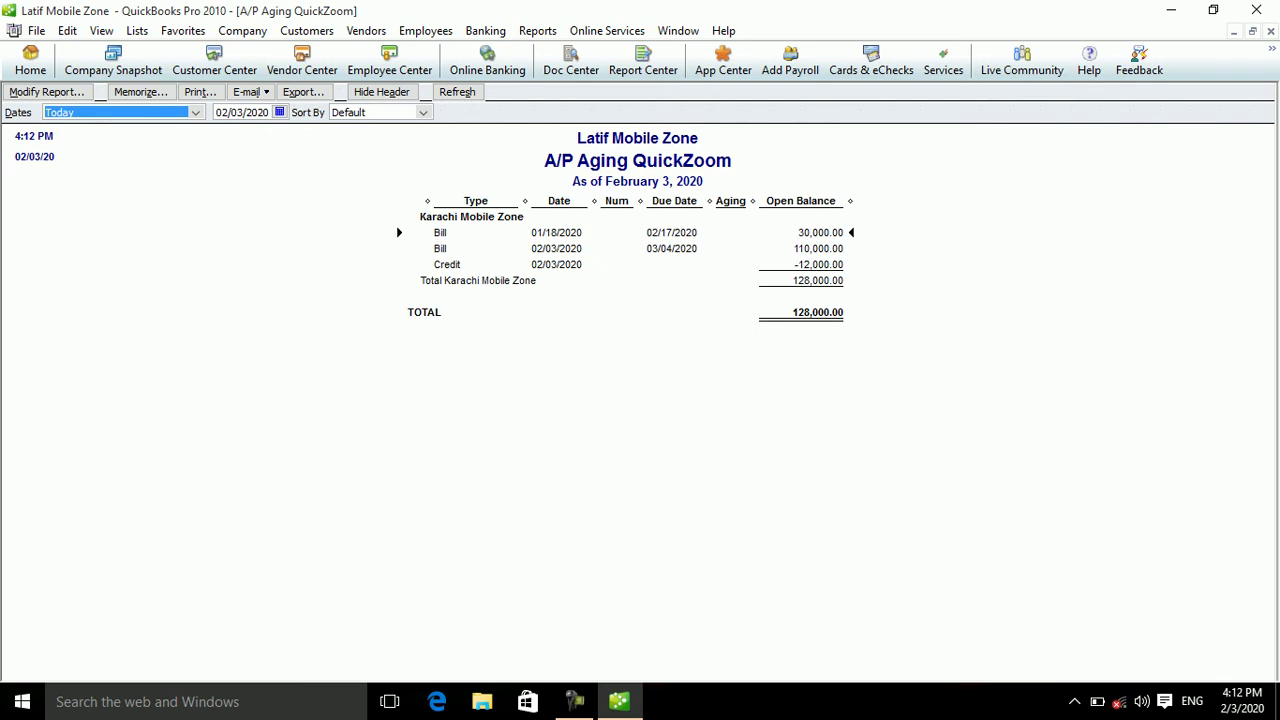
key("Escape")
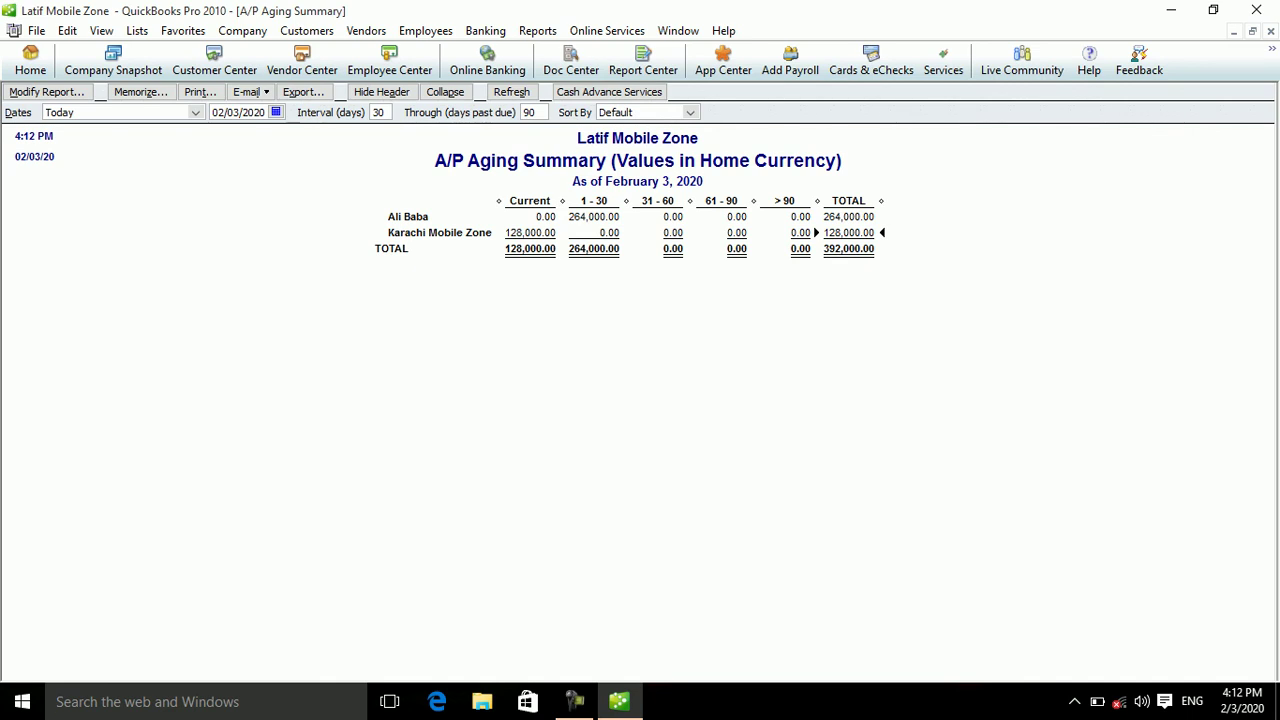
key("Escape")
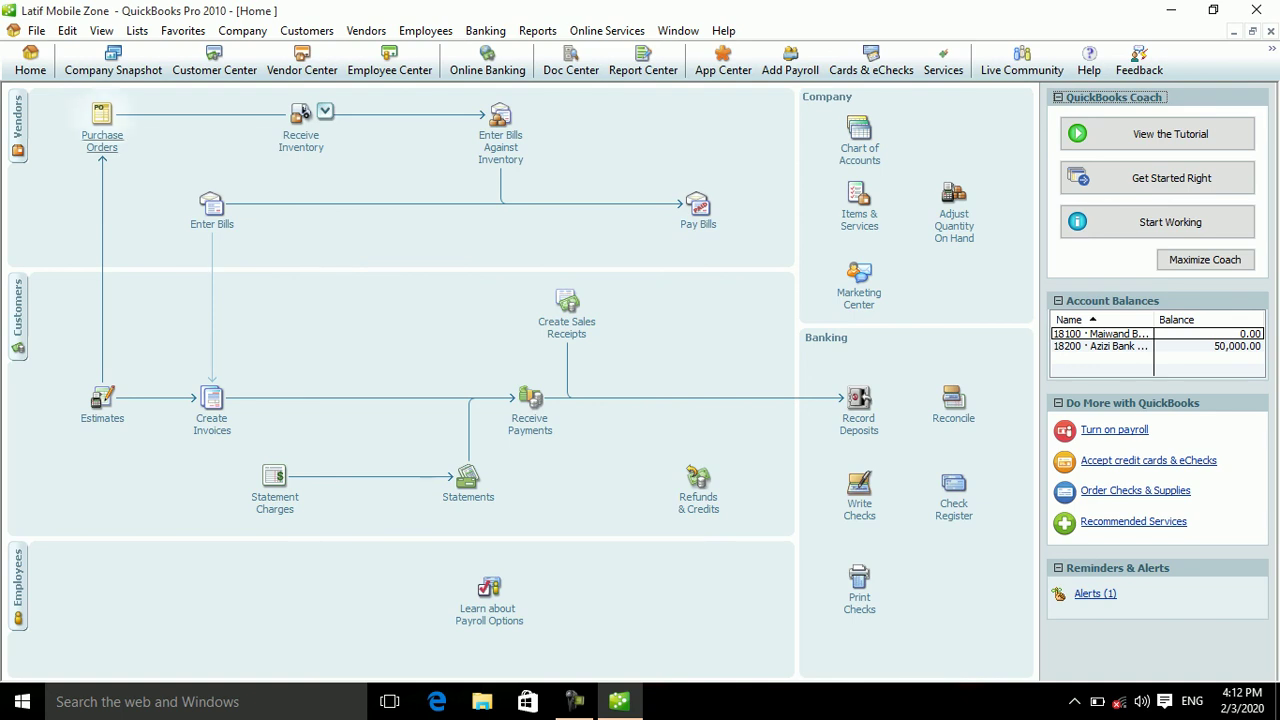
- Start a new purchase order and begin adding a new item of type Inventory Part on its first line
left_click(102, 118)
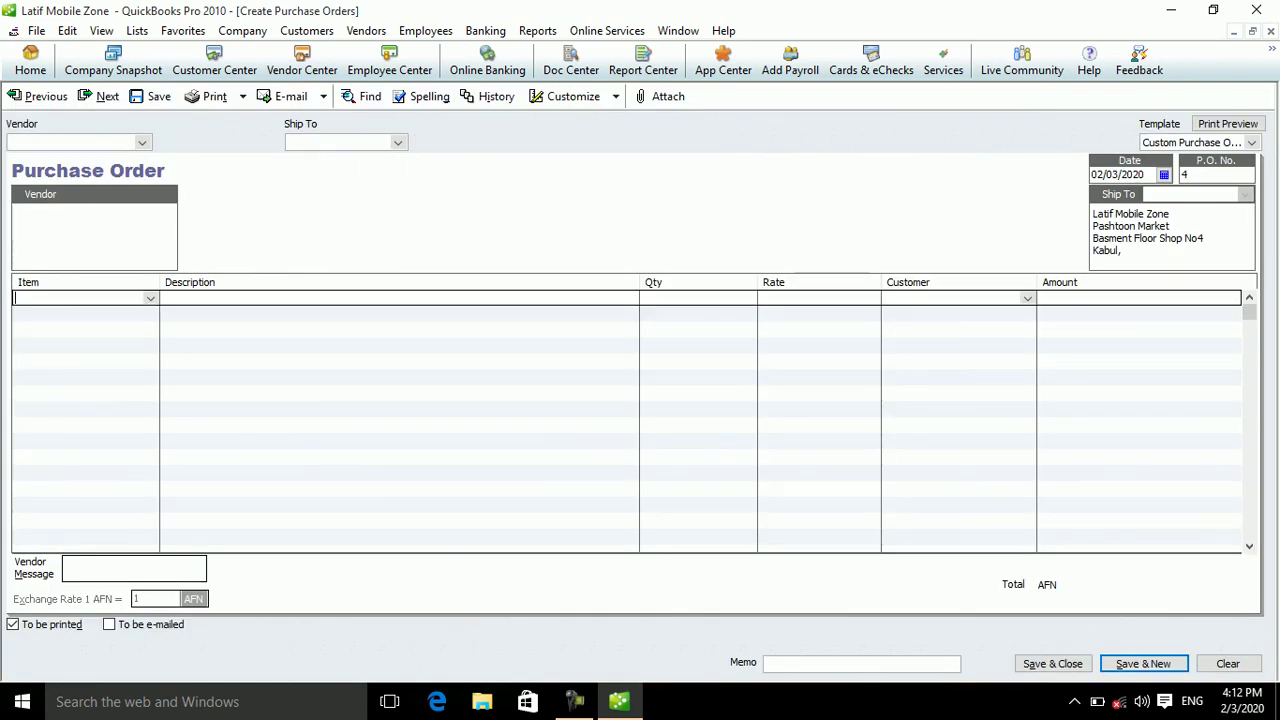
left_click(150, 298)
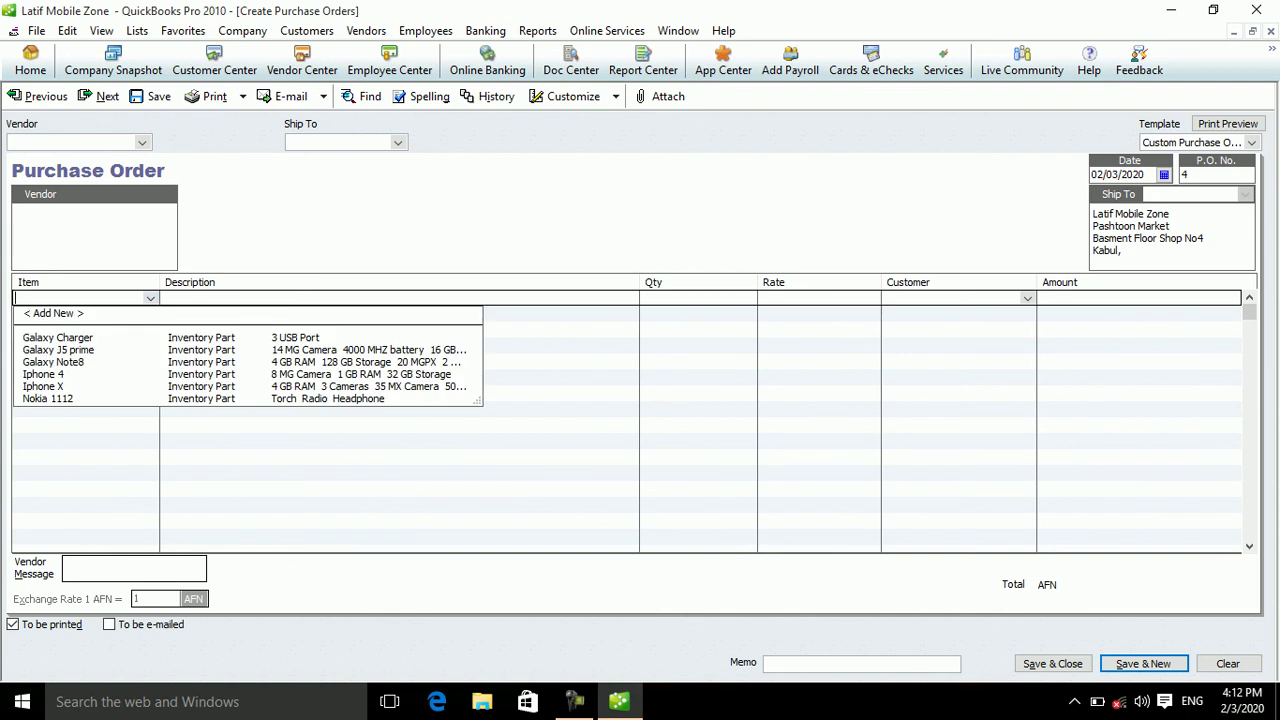
left_click(53, 313)
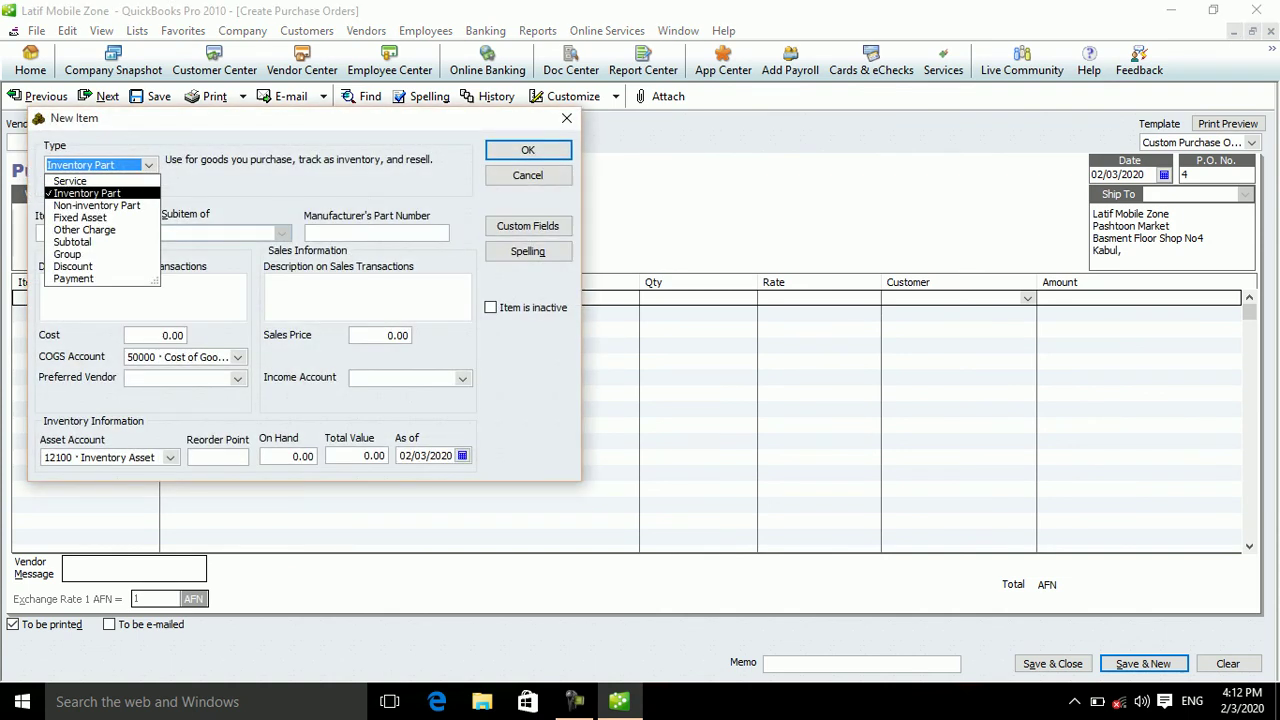
left_click(87, 193)
left_click(83, 232)
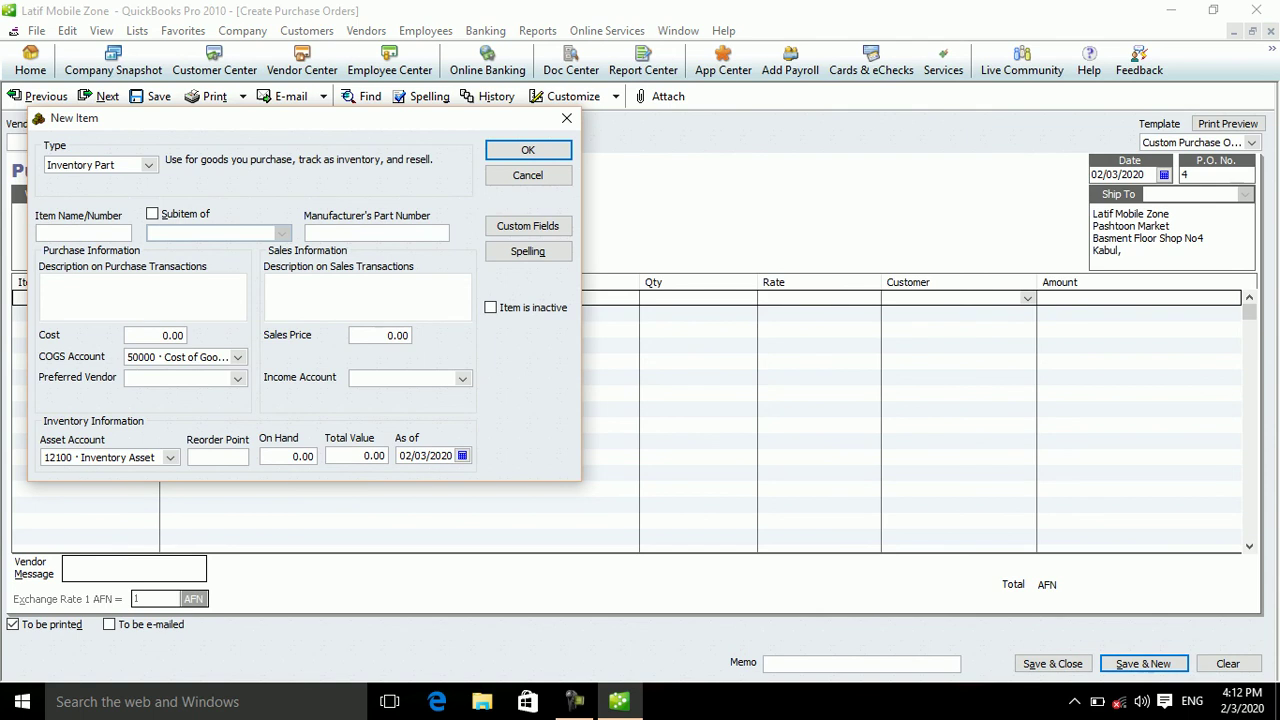
- Name the new item Galaxi A50 and enter 765678 as the manufacturer's part number
type("A50")
key("BackSpace")
key("BackSpace")
key("BackSpace")
type("Galaxi A50")
key("Tab")
key("Tab")
type("765678")
key("Tab")
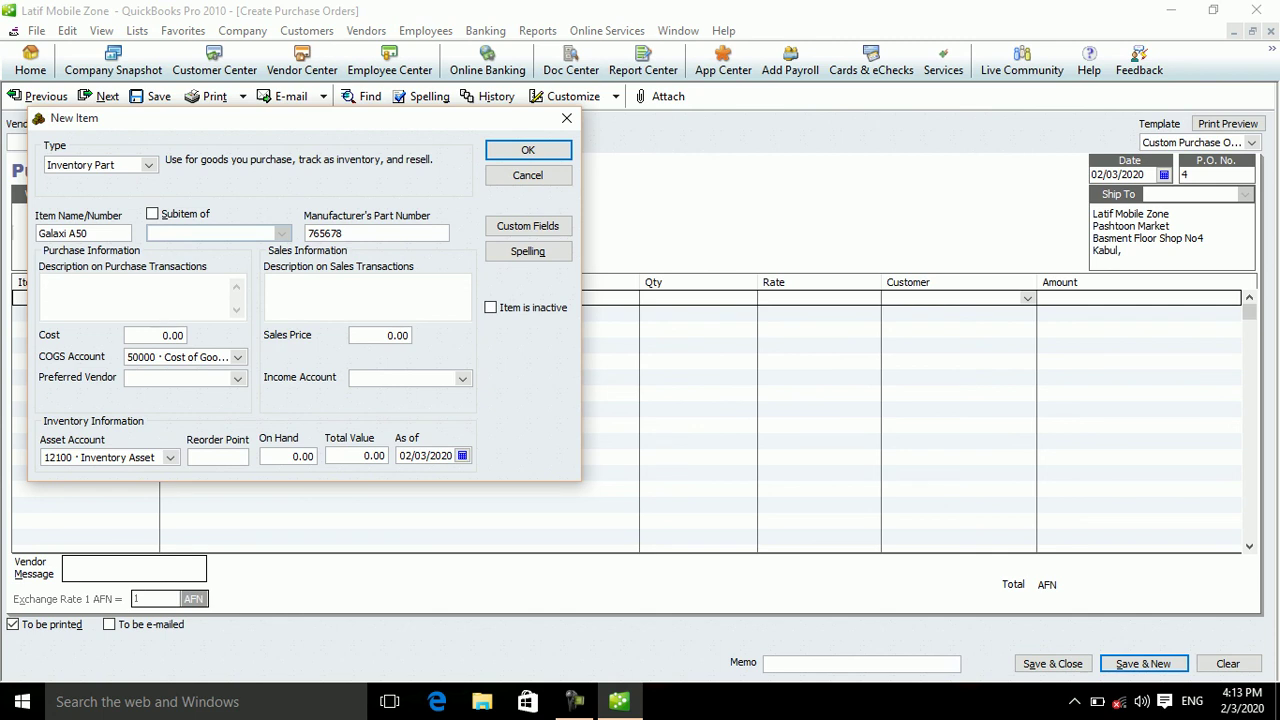
- Describe the item as "128 GB Storage" and "6 GB RAM" on two lines, with cost 23,000 and sales price 30,000
type("128 GB Storage")
key("Return")
type("6 GB RAM")
key("Tab")
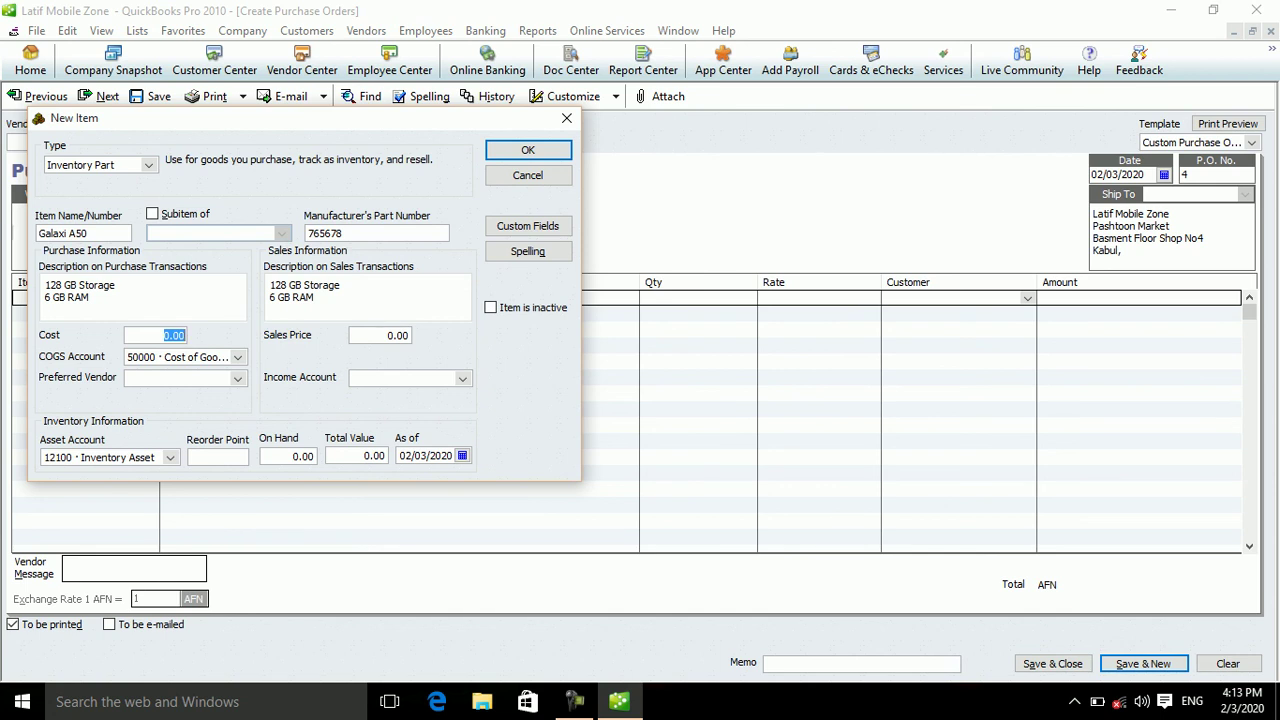
type("23000")
key("Tab")
type("30000")
- Set the item's preferred vendor to the last existing vendor and its income account to 47900 · Sales
left_click(178, 378)
left_click(237, 378)
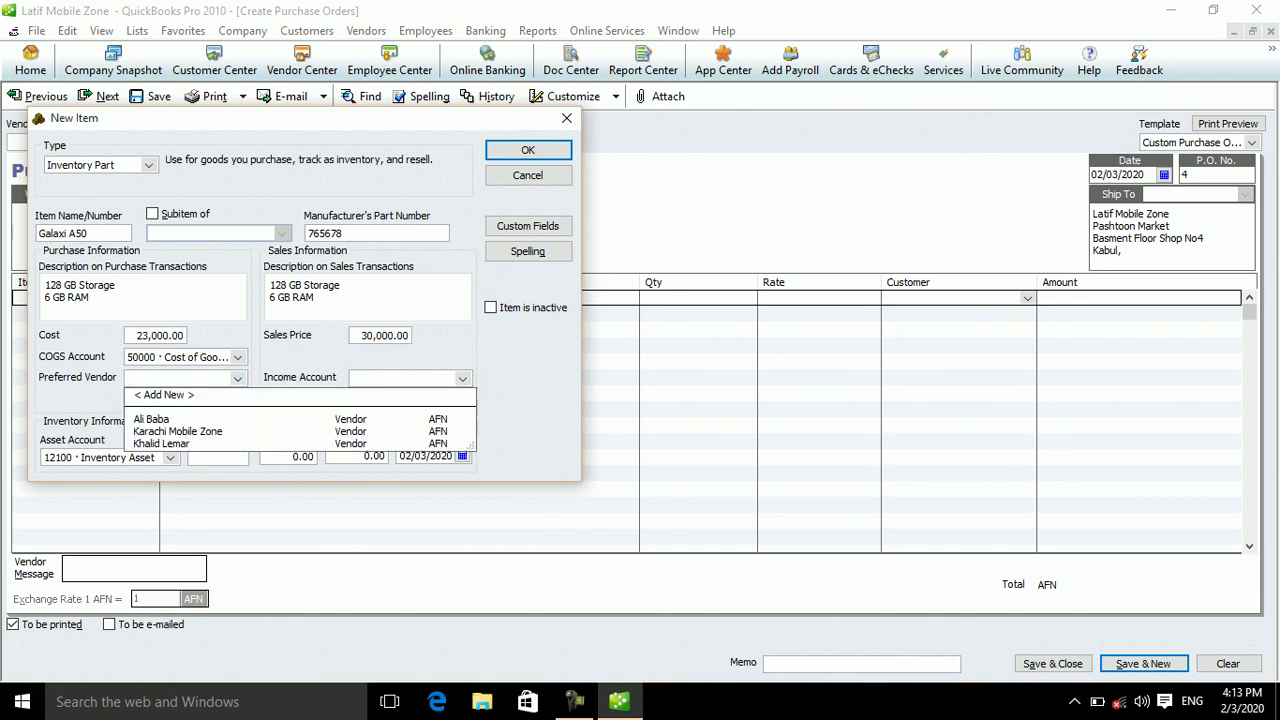
left_click(161, 443)
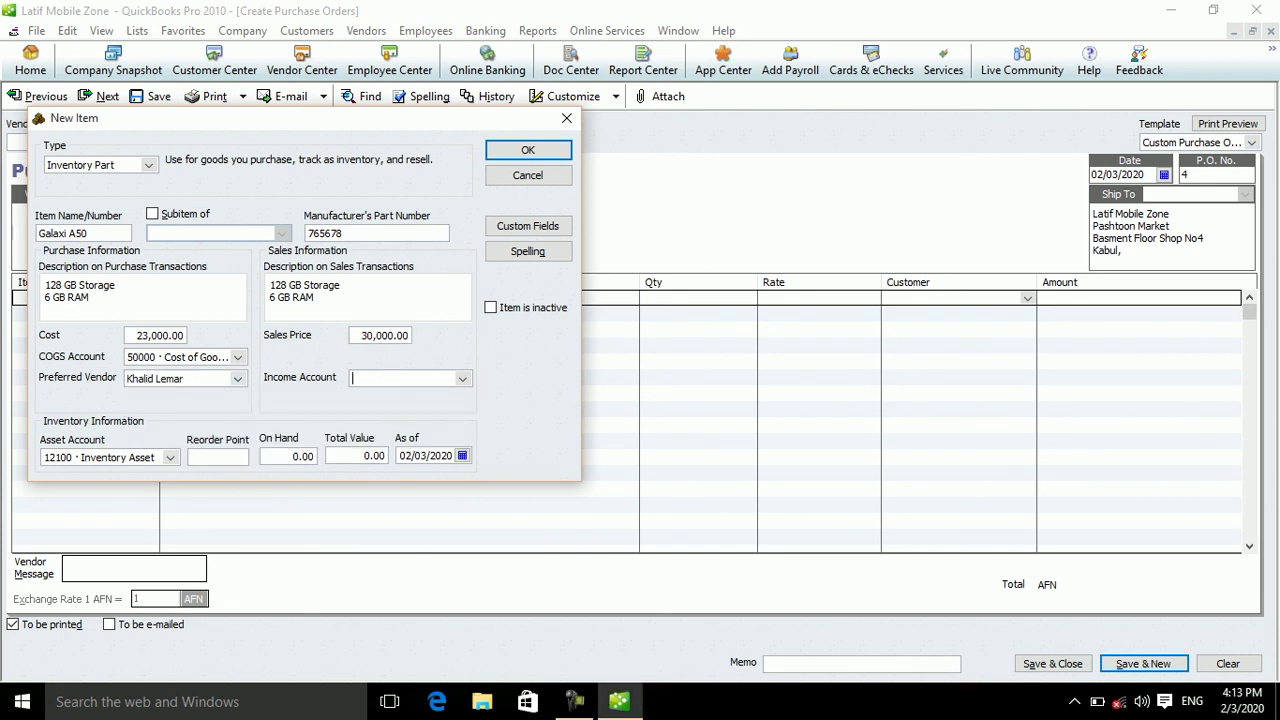
key("alt+Down")
left_click(389, 431)
- Set the item's reorder point to 2 and save the item, ignoring all spelling suggestions for "GB"
type("2")
left_click(295, 456)
left_click(527, 149)
left_click(437, 366)
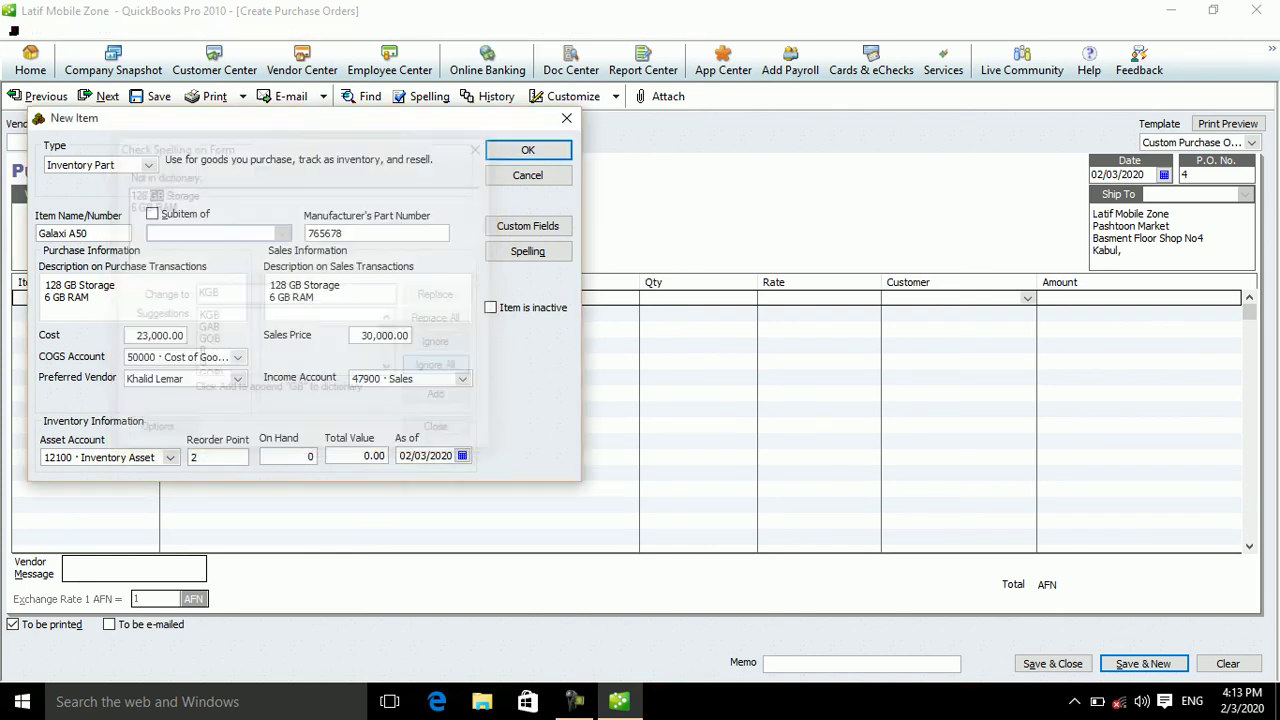
- Order a quantity of 10 Galaxi A50, and save and close the purchase order, ignoring all spelling suggestions for "GB"
left_click(668, 299)
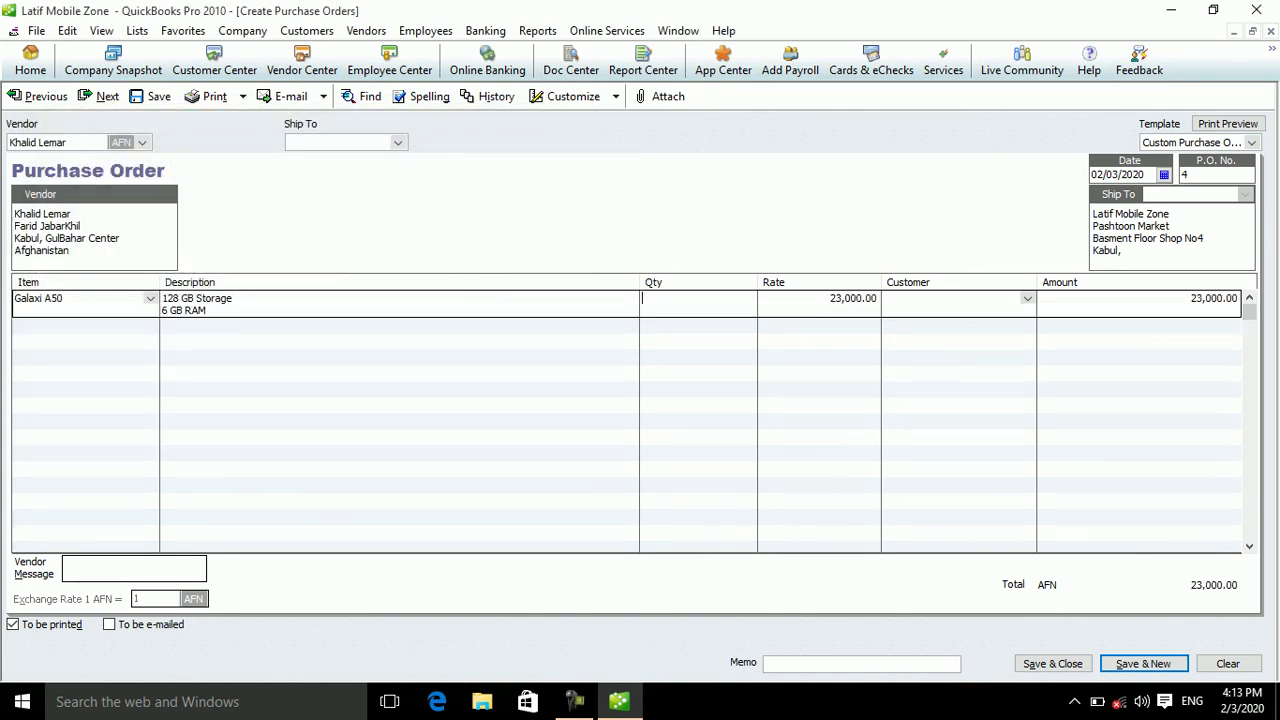
type("10")
left_click(80, 326)
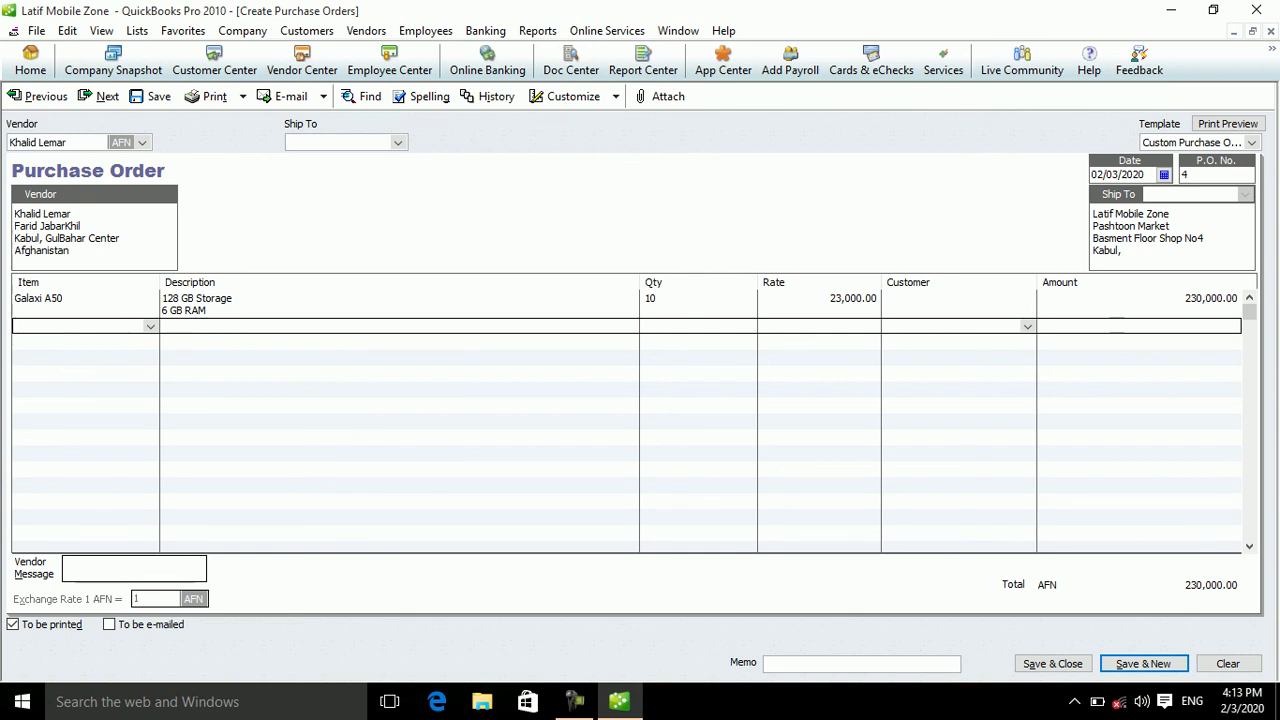
left_click(1052, 663)
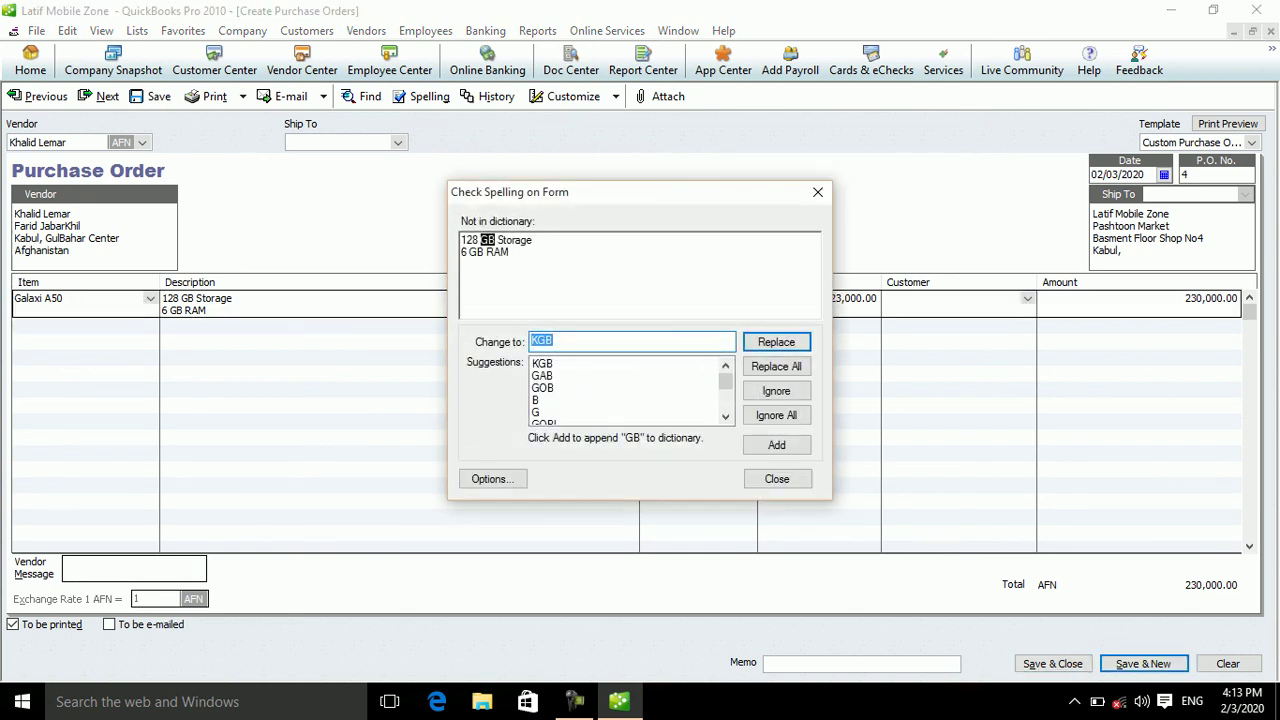
left_click(776, 415)
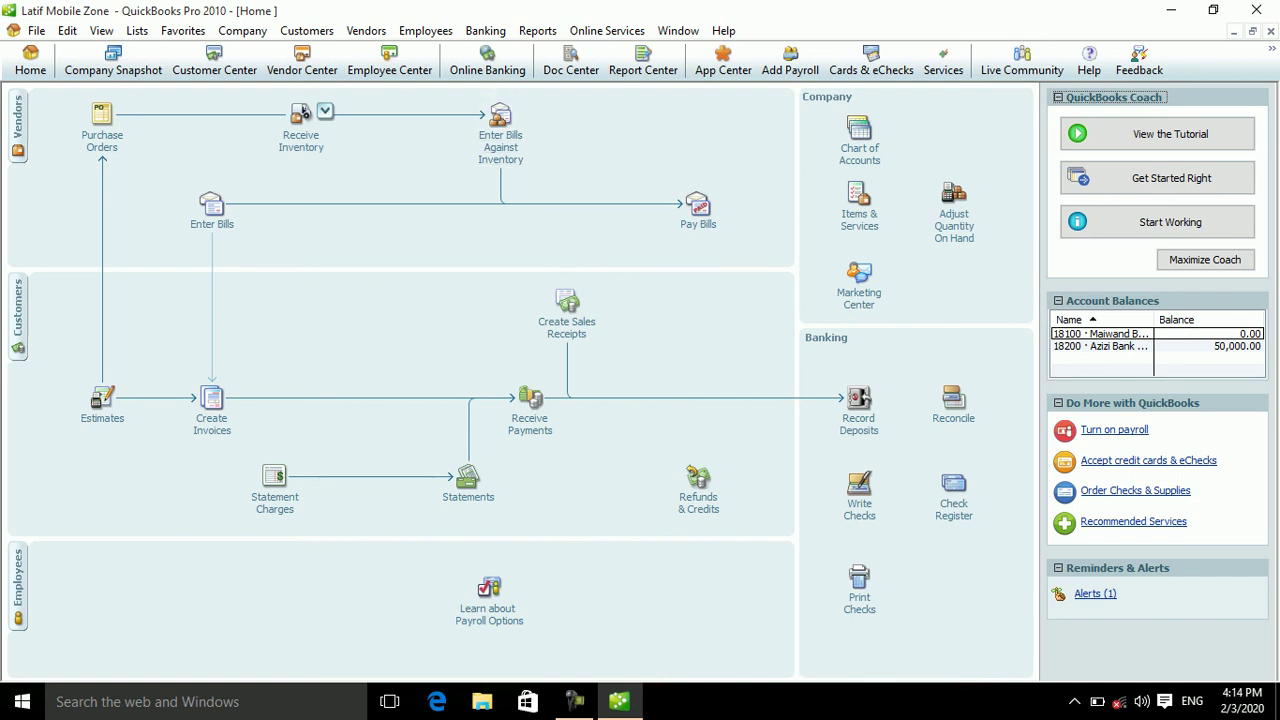
- Receive the Galaxi A50 vendor's open purchase order dated 02/03/2020 without a bill, and save and close the item receipt
left_click(302, 114)
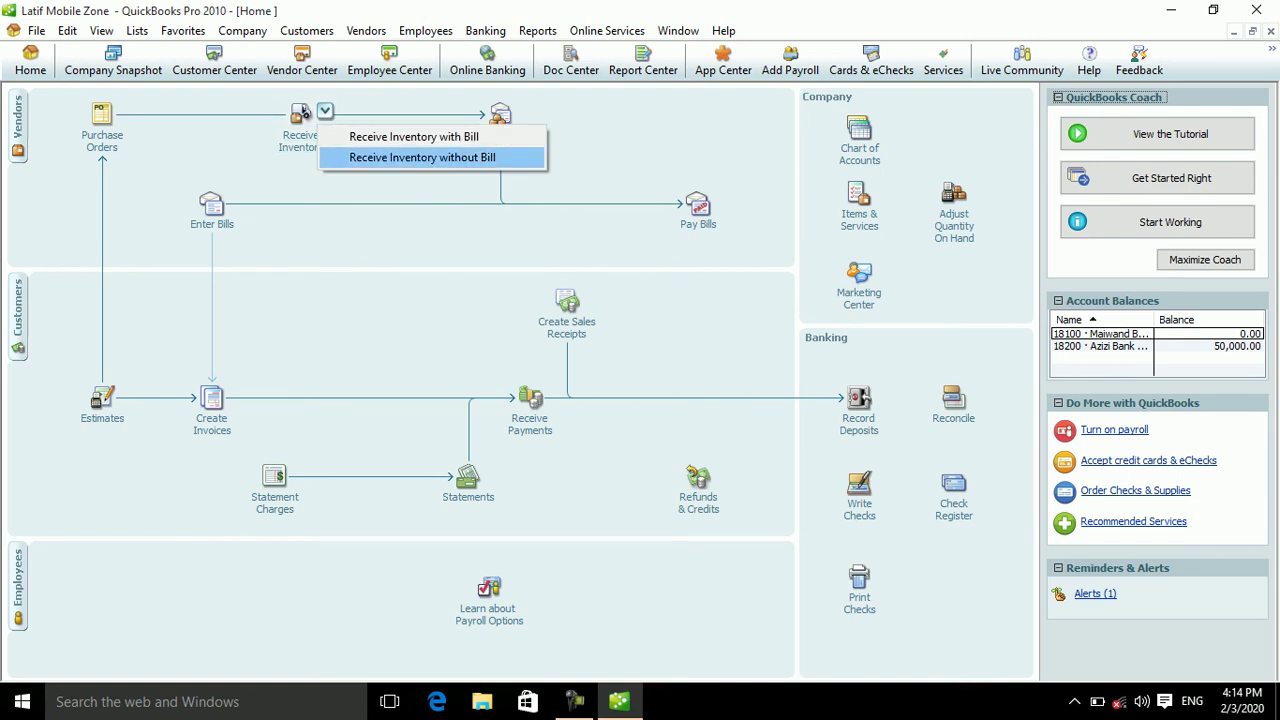
left_click(422, 157)
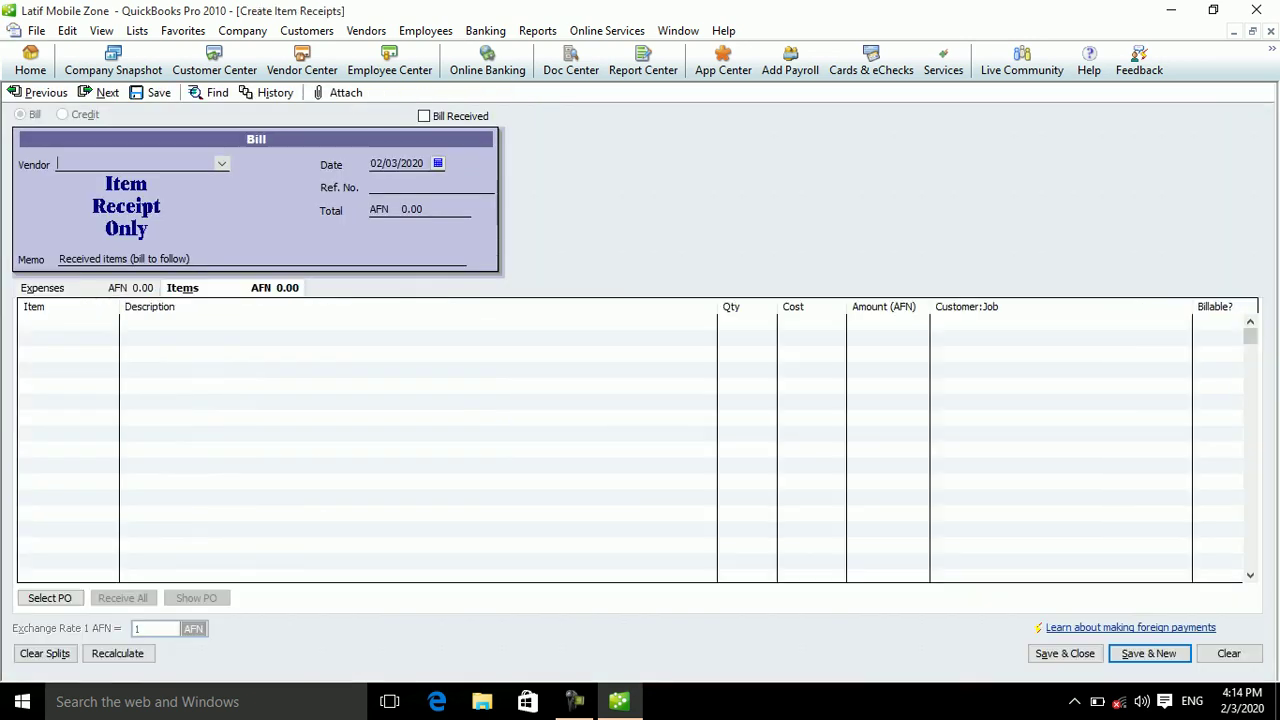
left_click(222, 163)
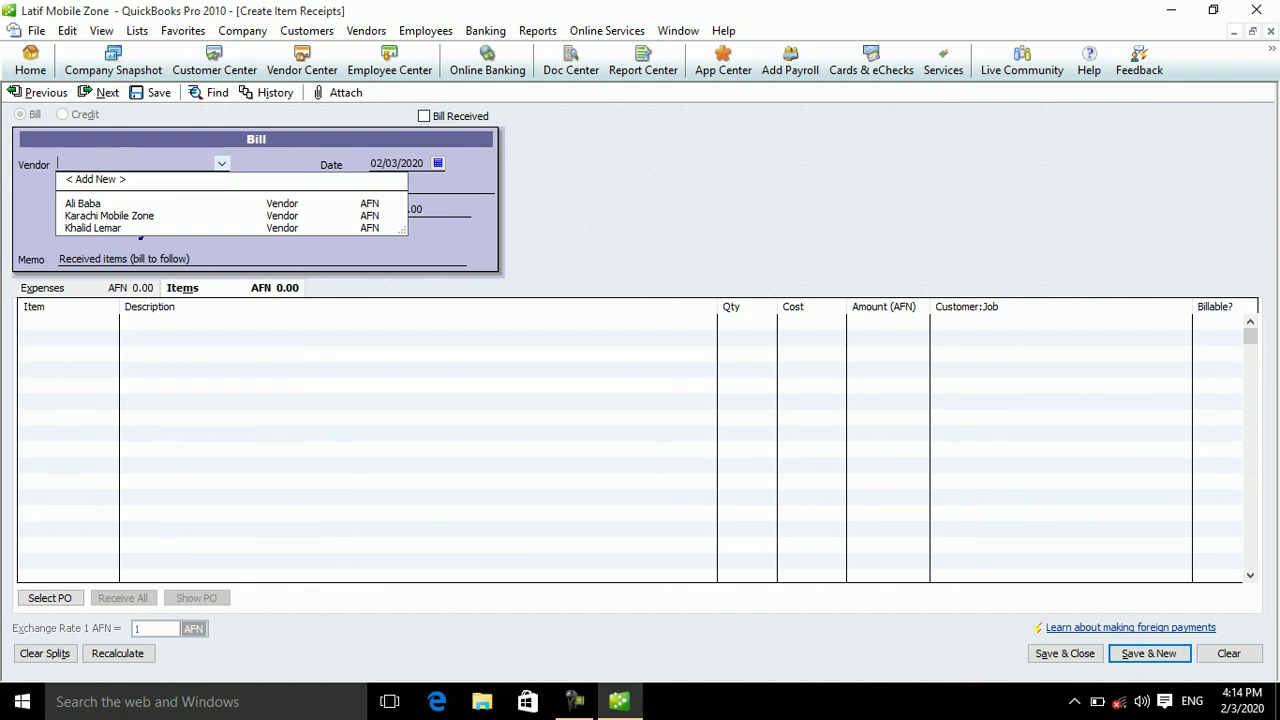
left_click(92, 228)
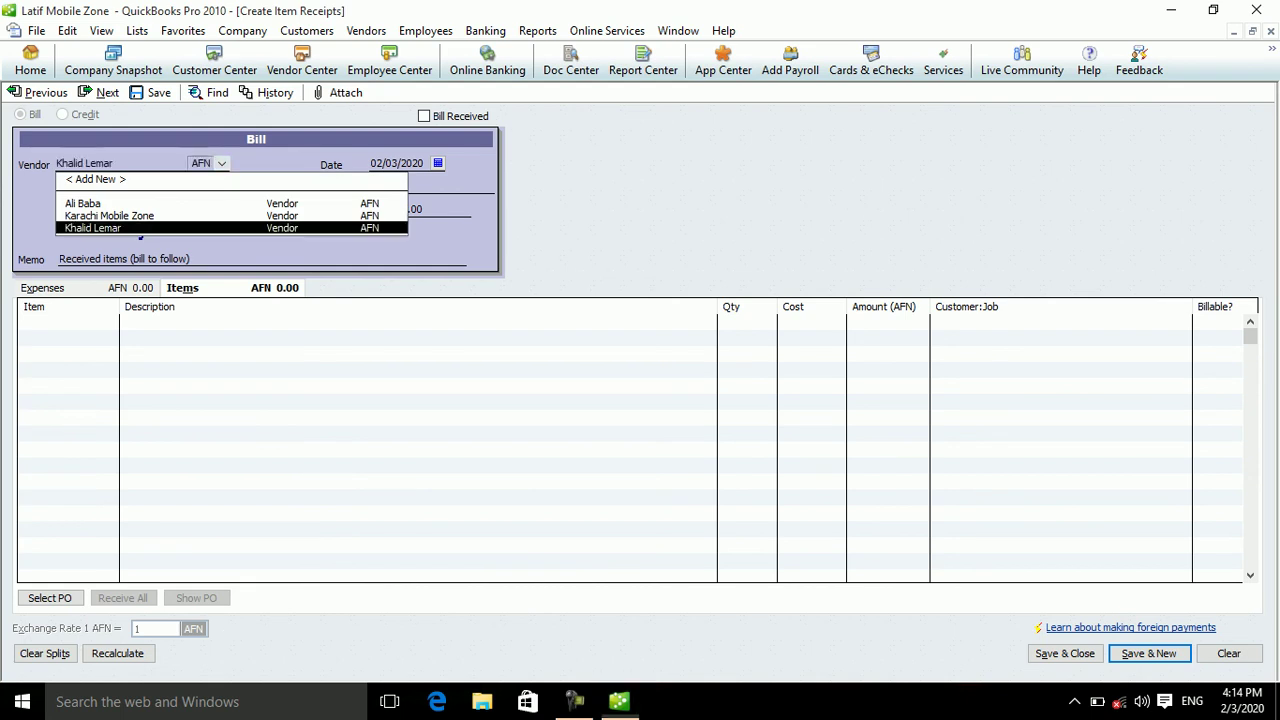
left_click(603, 242)
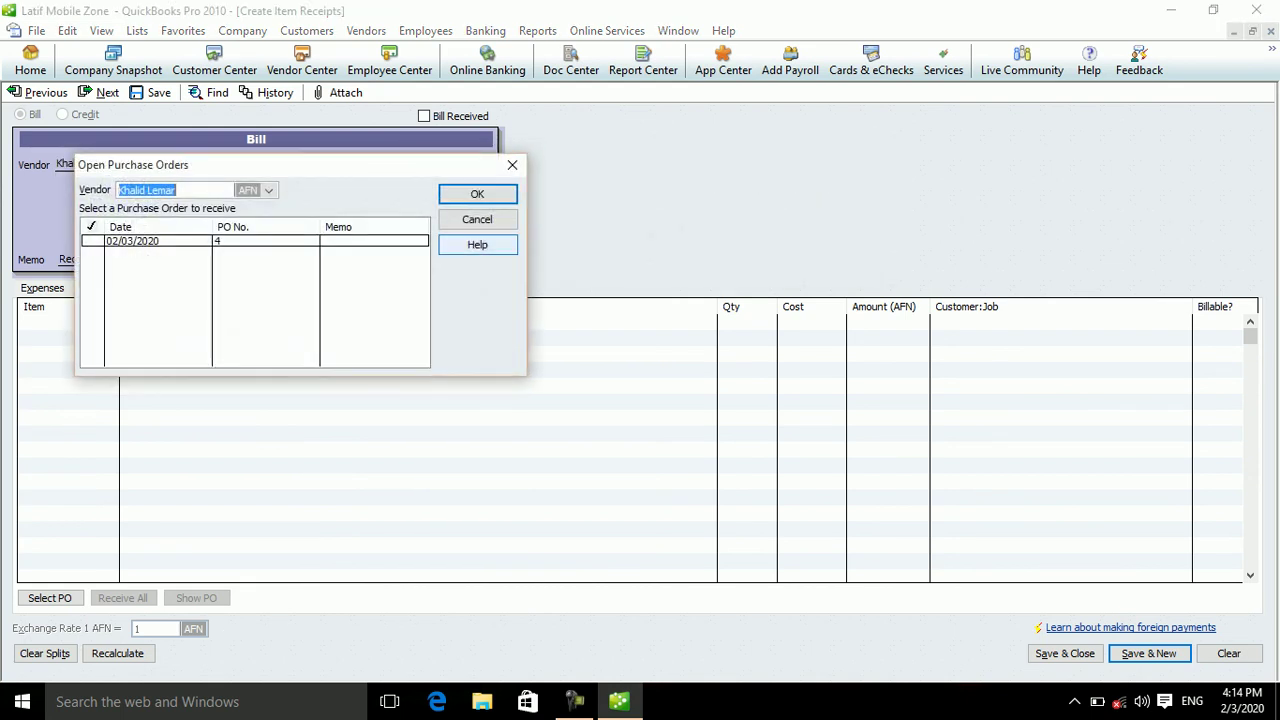
left_click(92, 240)
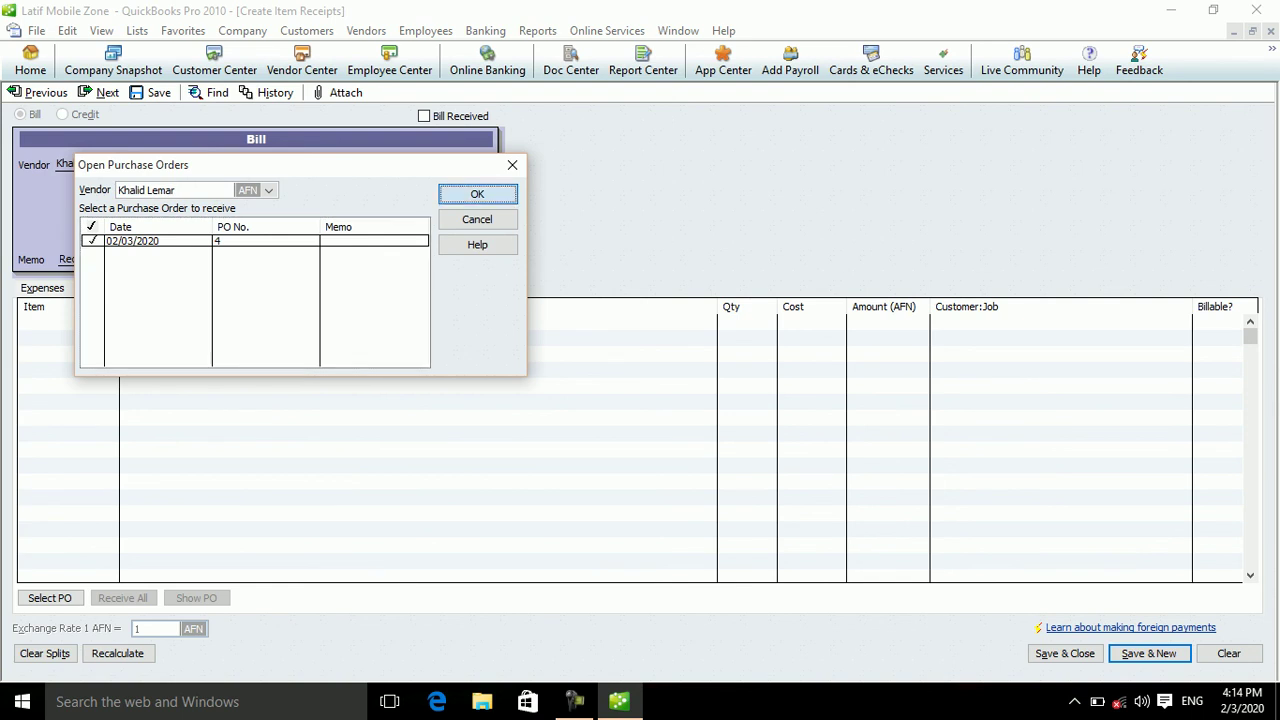
key("Return")
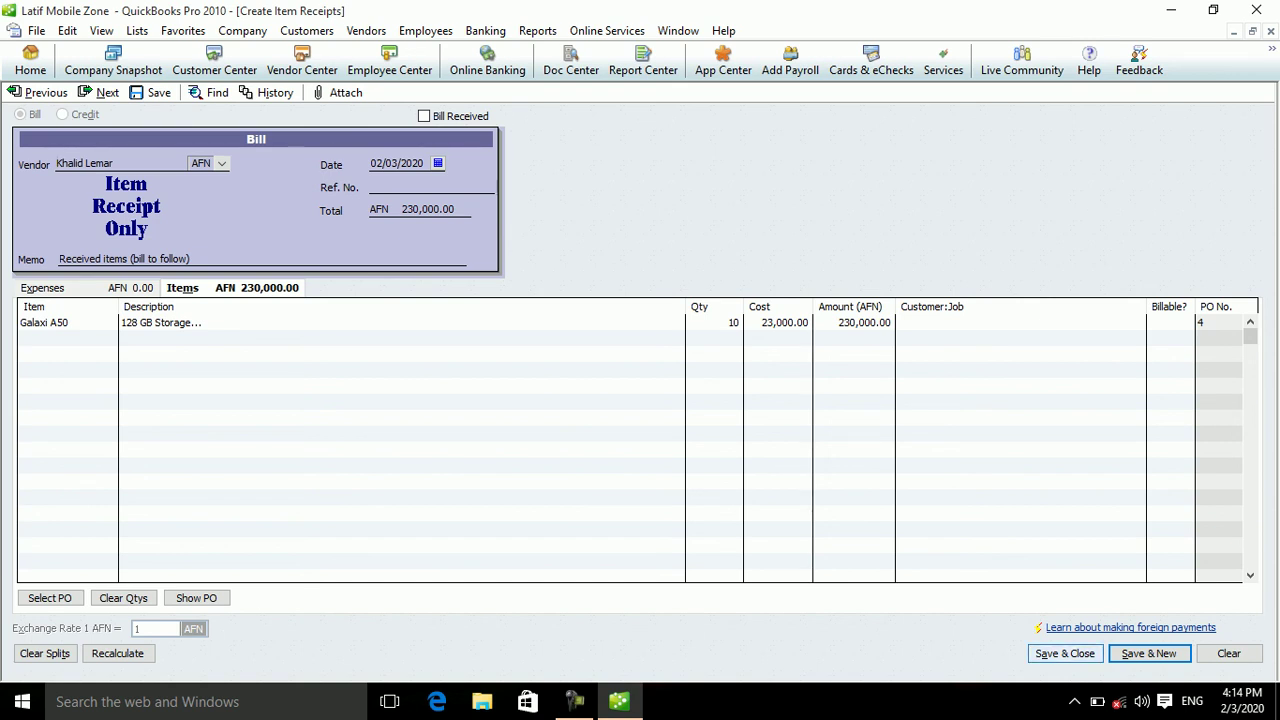
left_click(1065, 653)
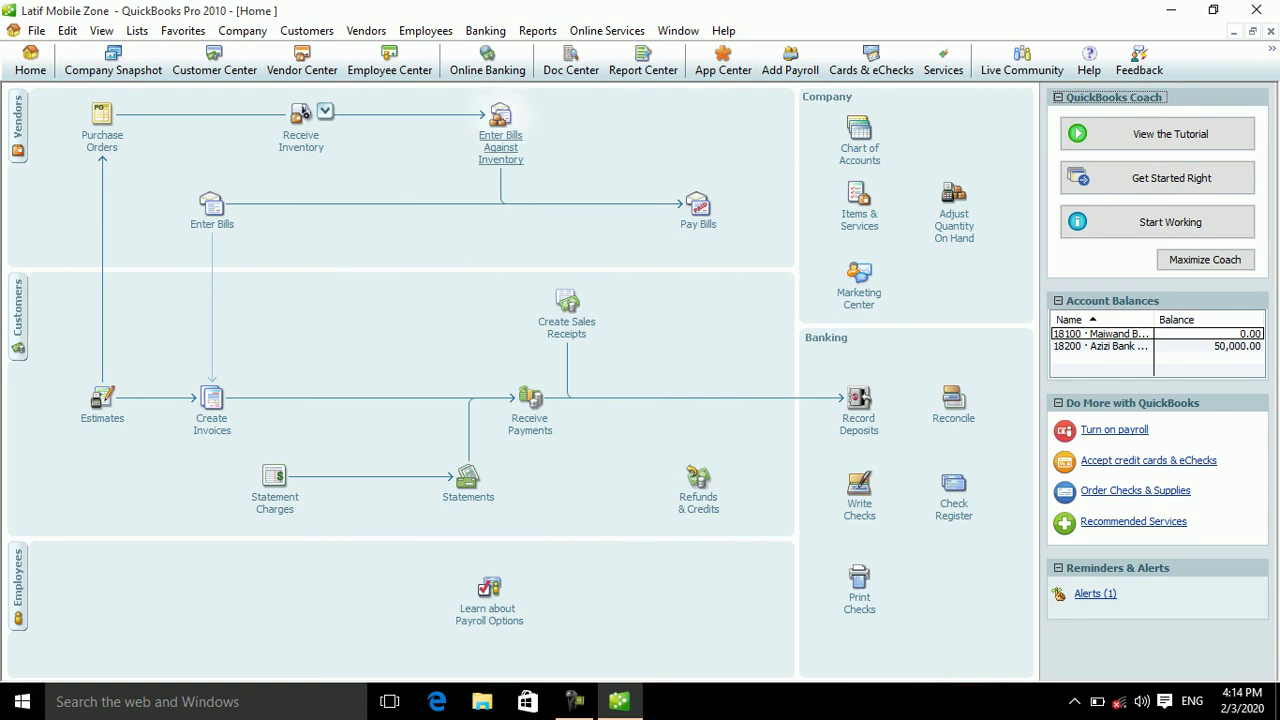
- Start entering a bill against inventory and check the other two vendors, including Karachi Mobile Zone, for open item receipts
left_click(500, 147)
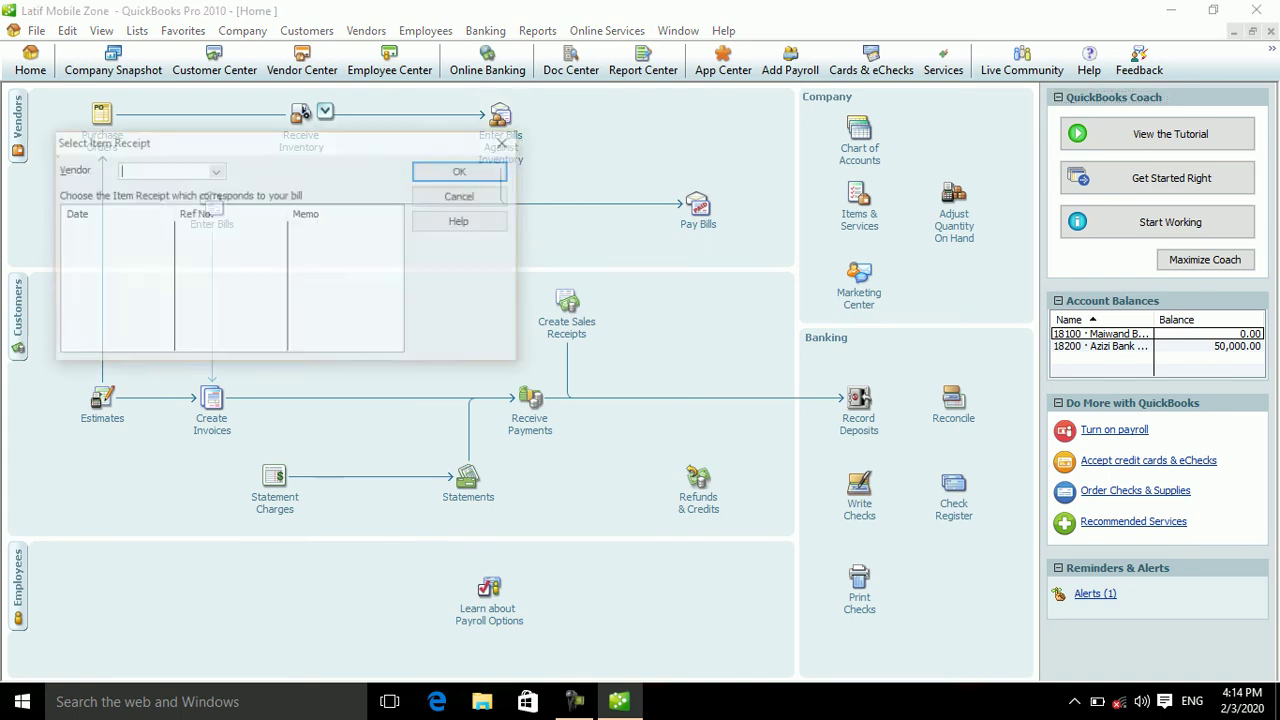
left_click(215, 170)
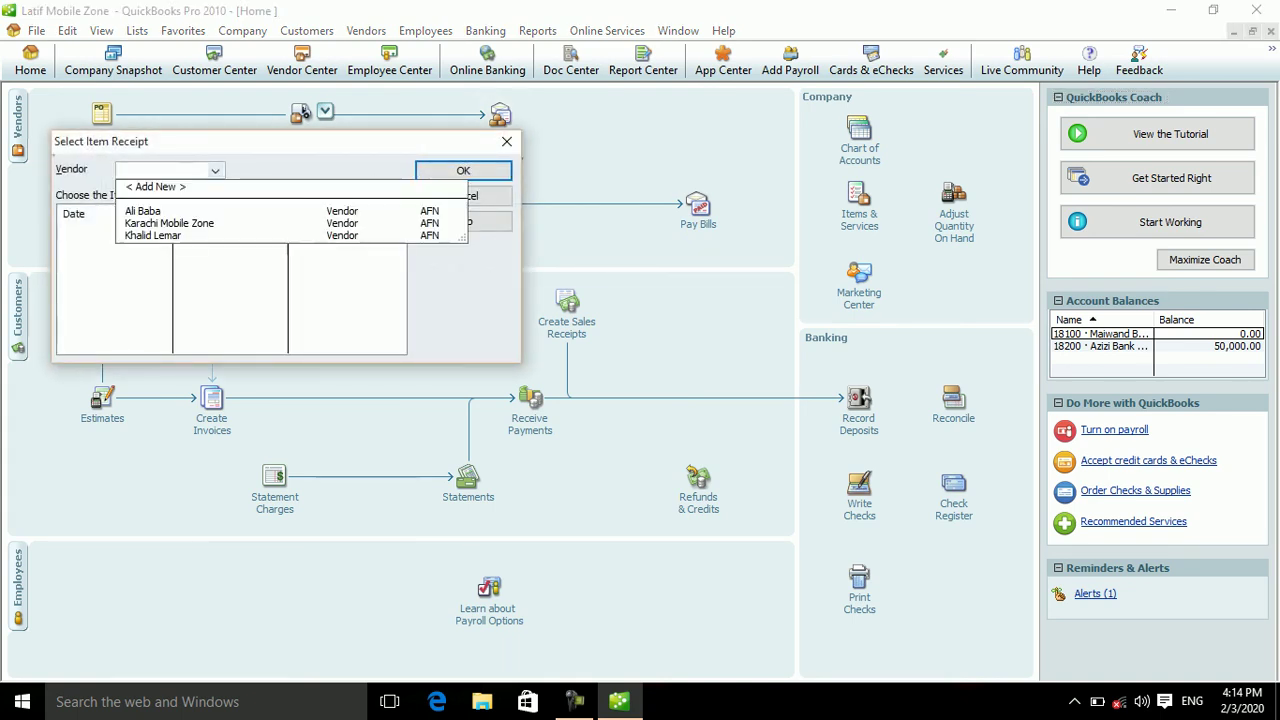
left_click(142, 210)
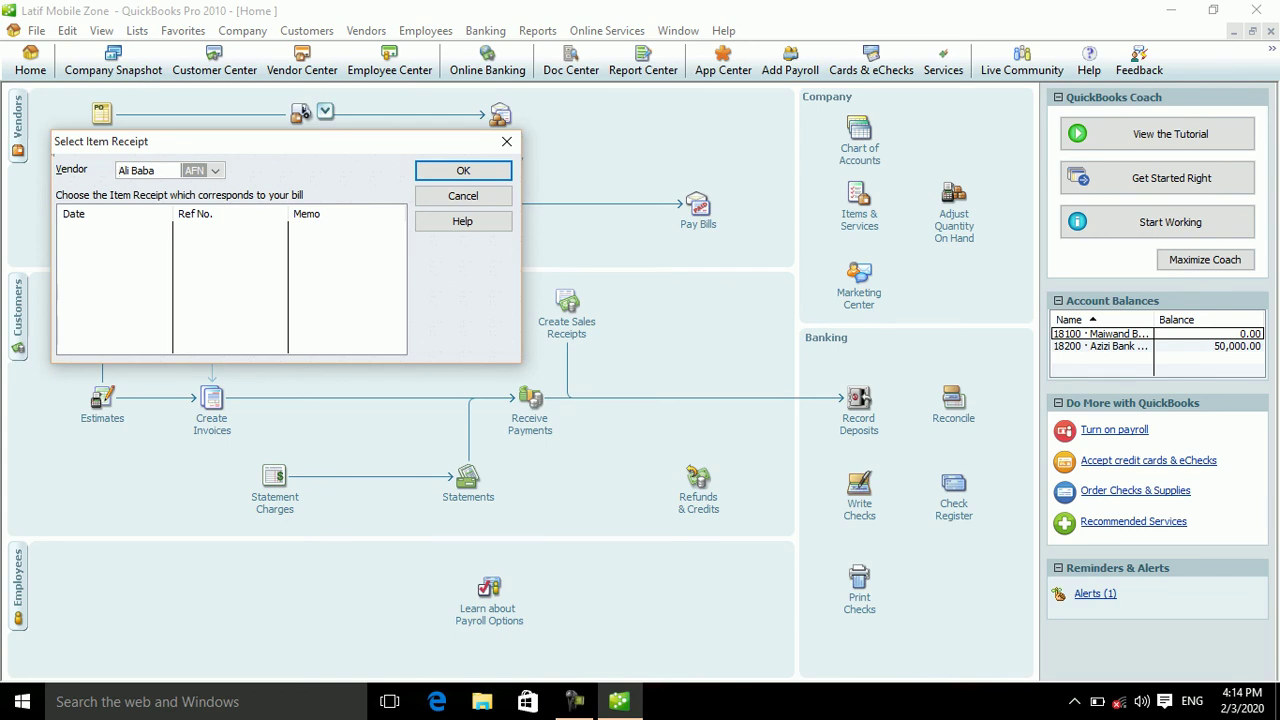
left_click(156, 170)
key("alt+Down")
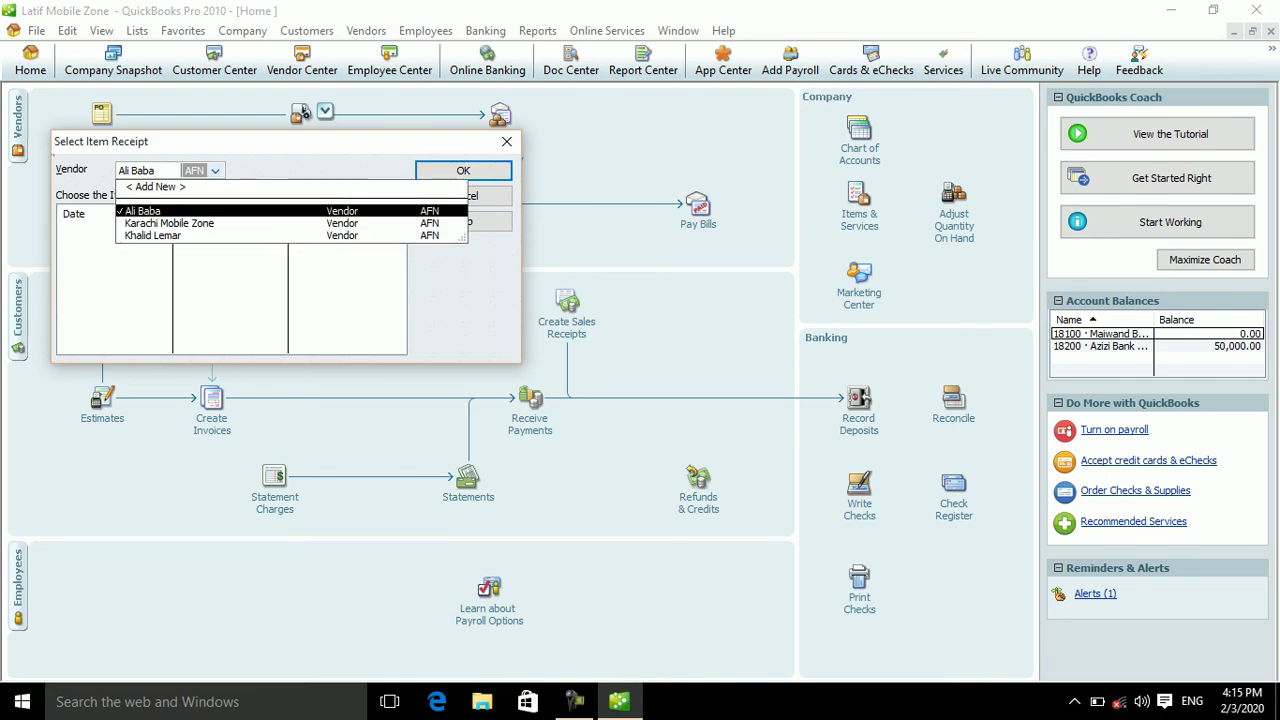
key("Down")
key("Return")
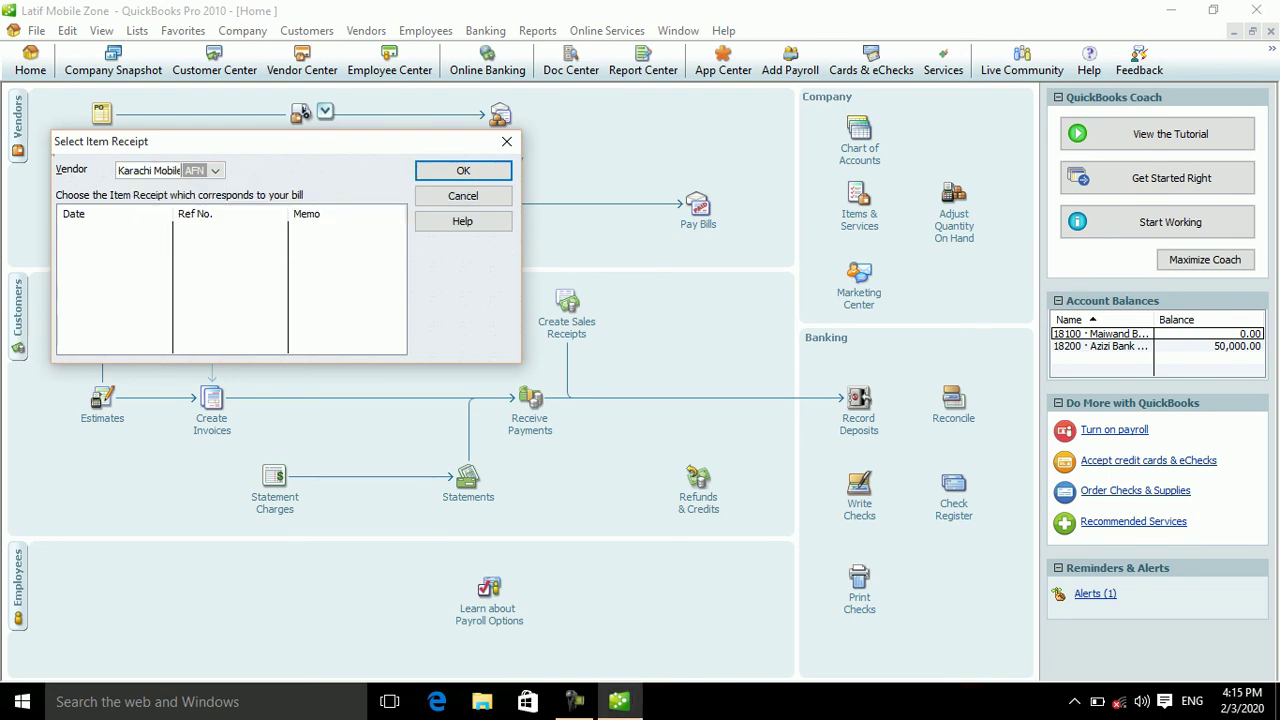
- Choose the Galaxi A50 vendor's item receipt dated 02/03/2020, and save and close it as a bill, recording the changes
key("alt+Down")
key("Down")
key("Return")
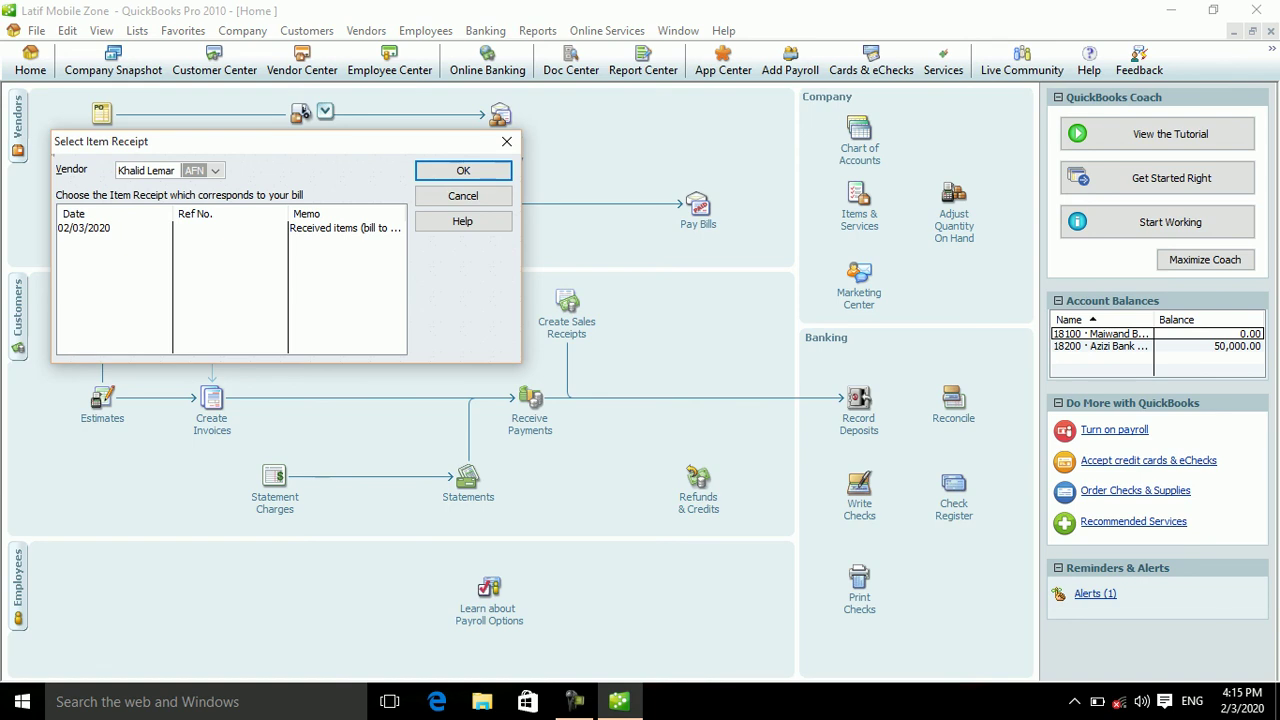
left_click(345, 228)
left_click(463, 170)
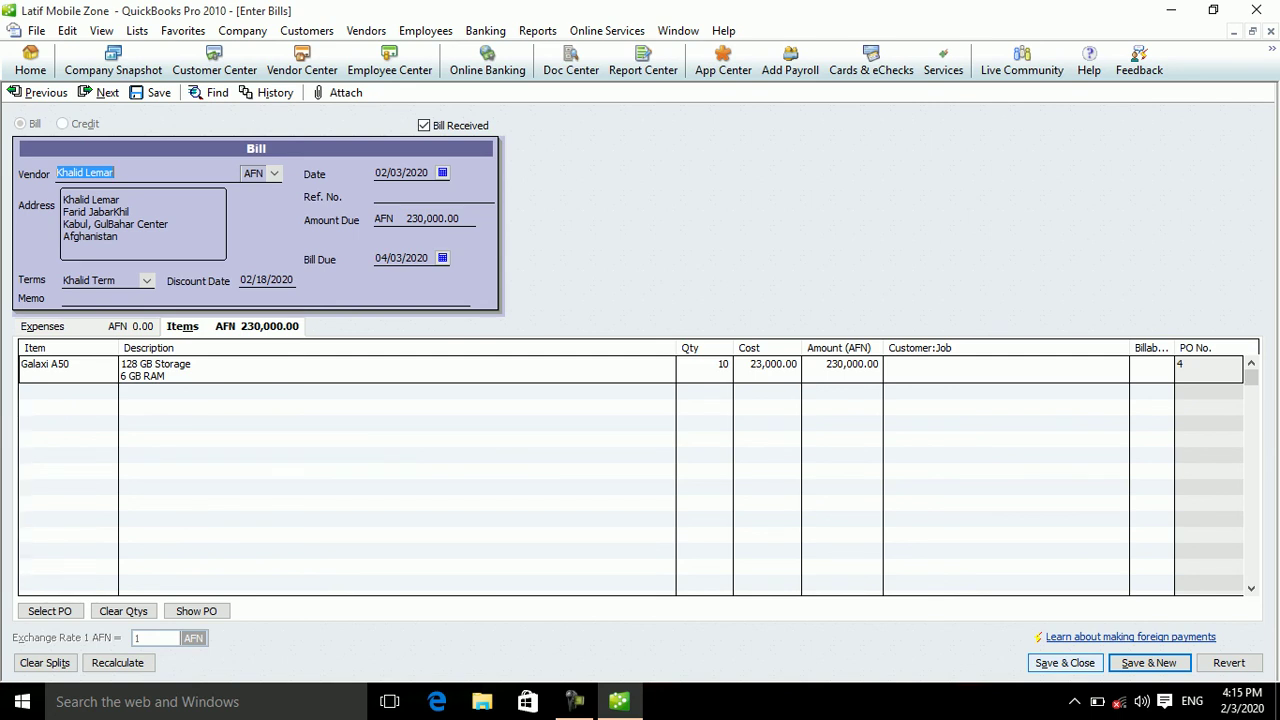
left_click(1064, 662)
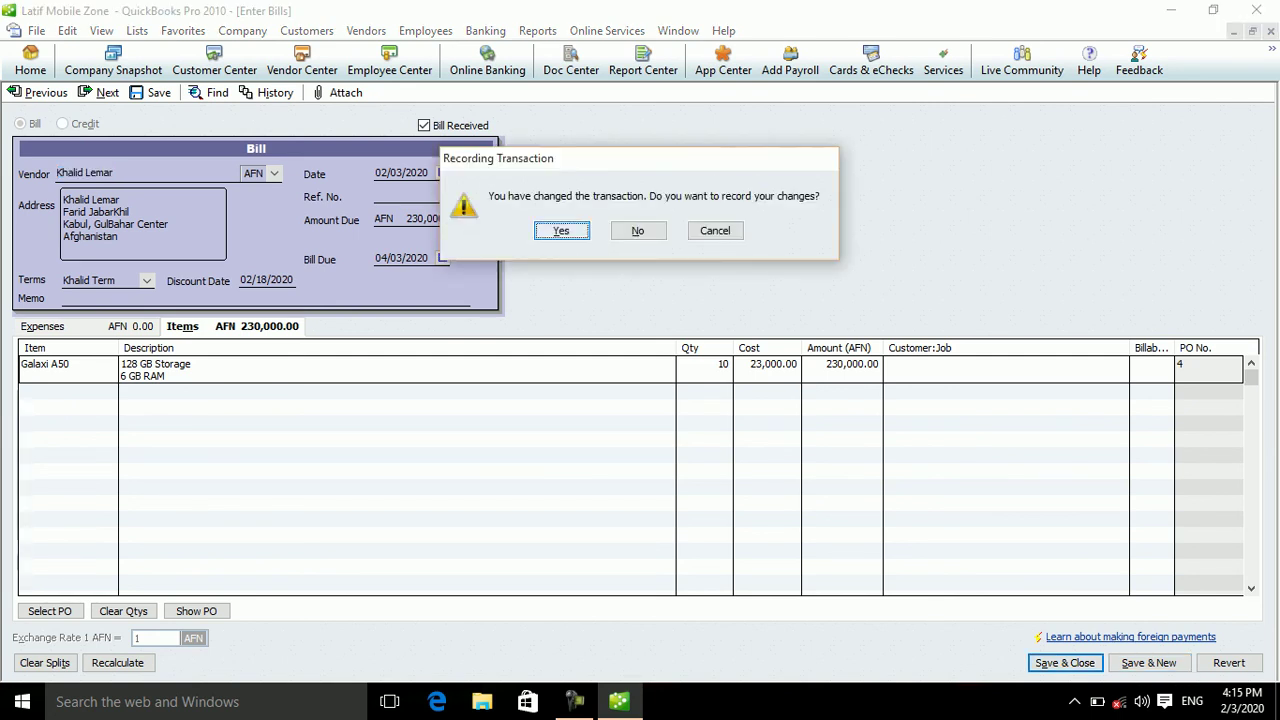
key("Return")
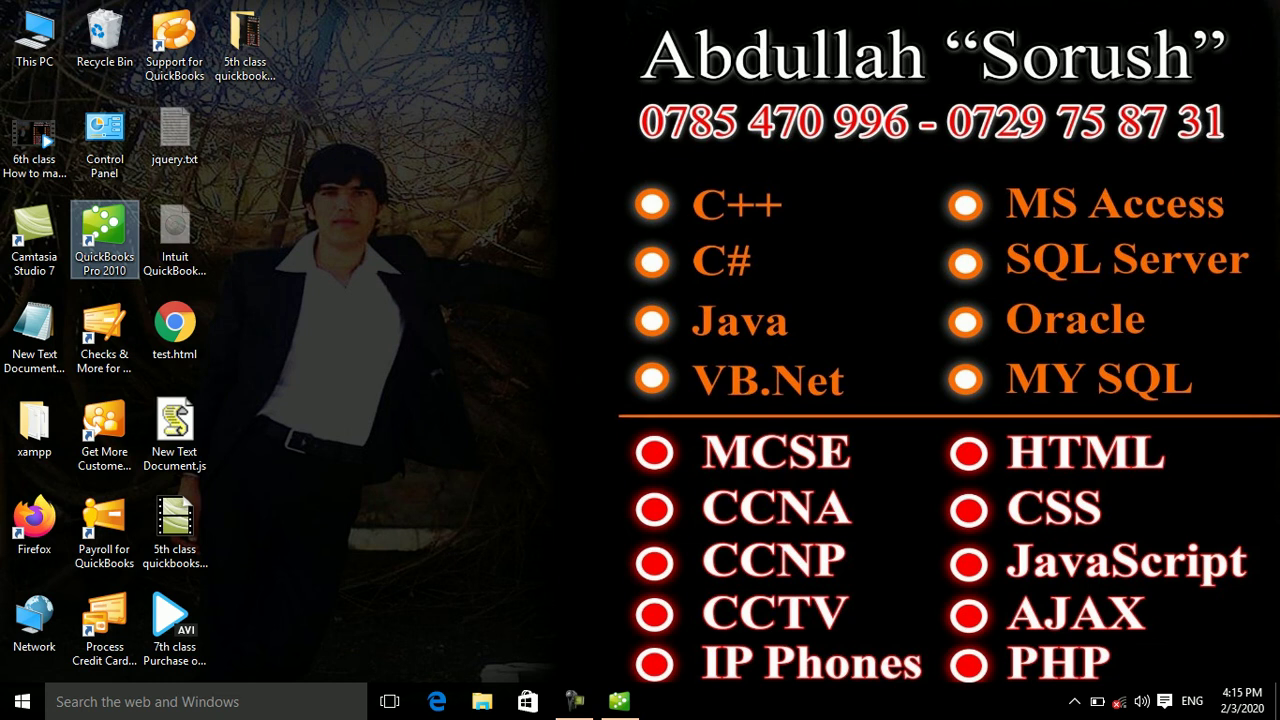
left_click(574, 701)
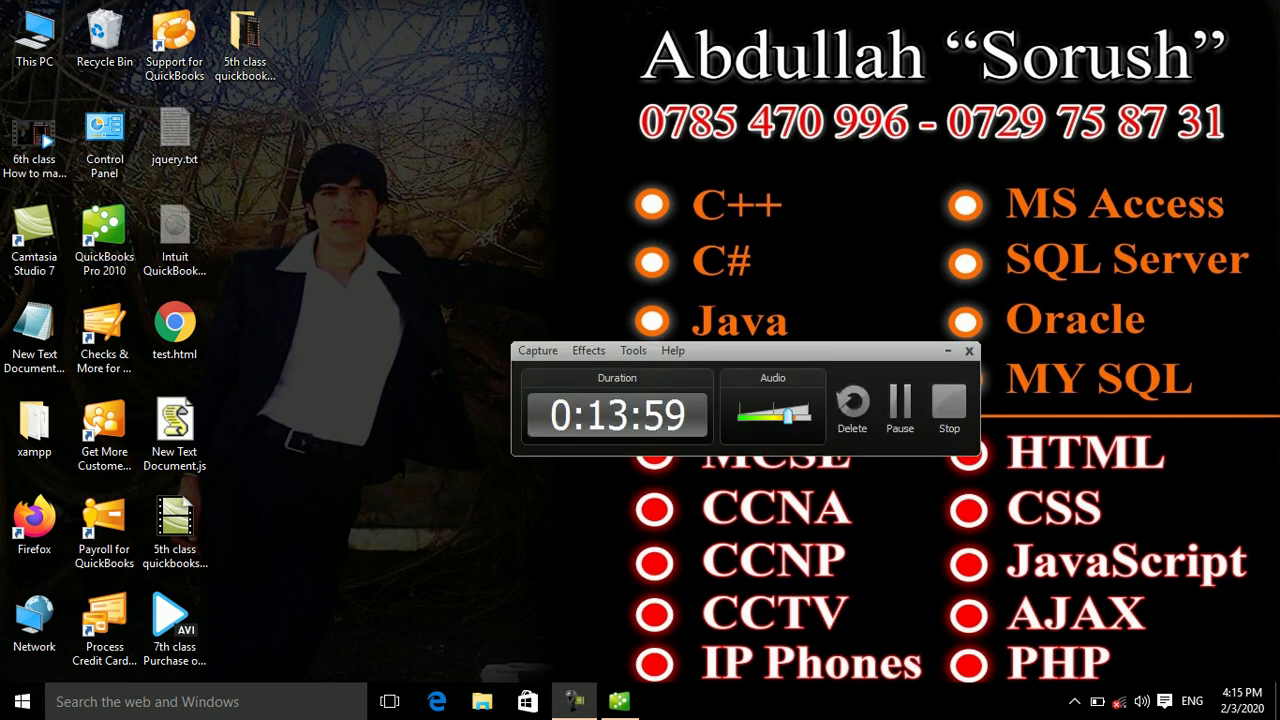